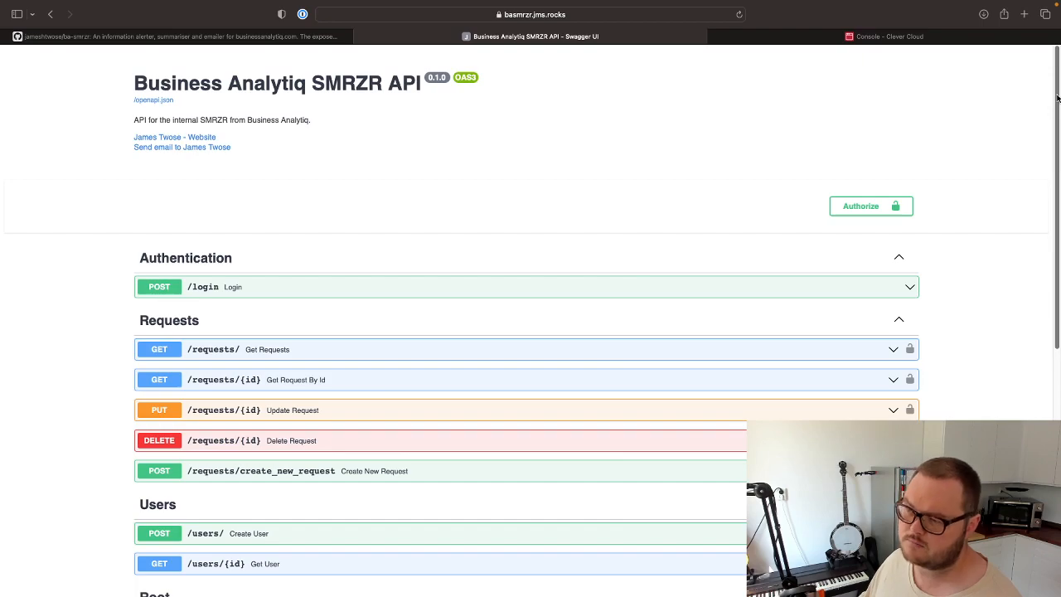
Make the POST /users/ Create User request body editable and enter the new user's email address.
drag(1057, 98, 1057, 249)
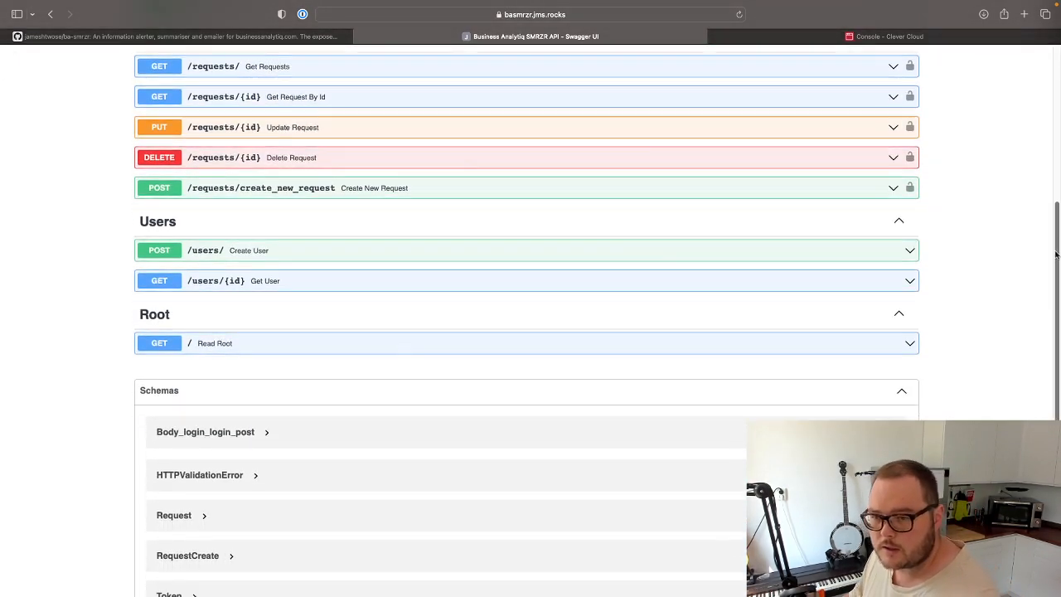
click(327, 250)
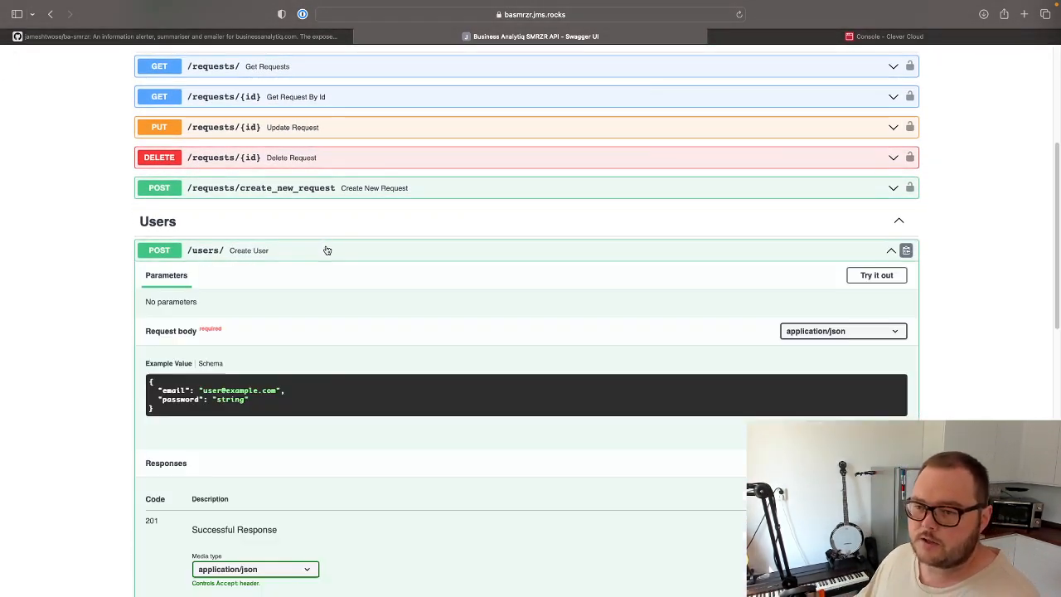
click(876, 275)
double_click(210, 371)
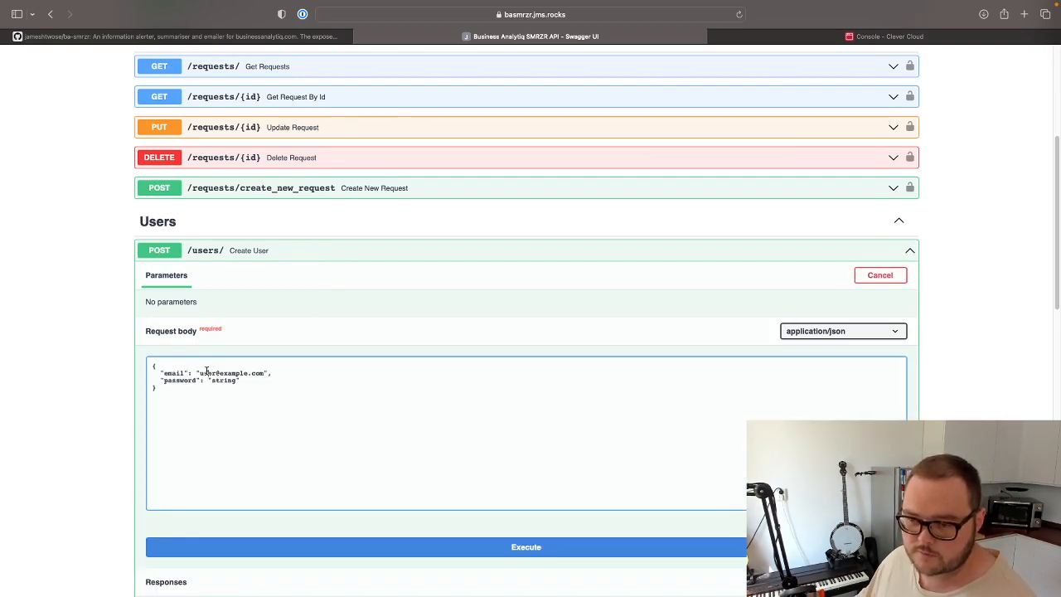
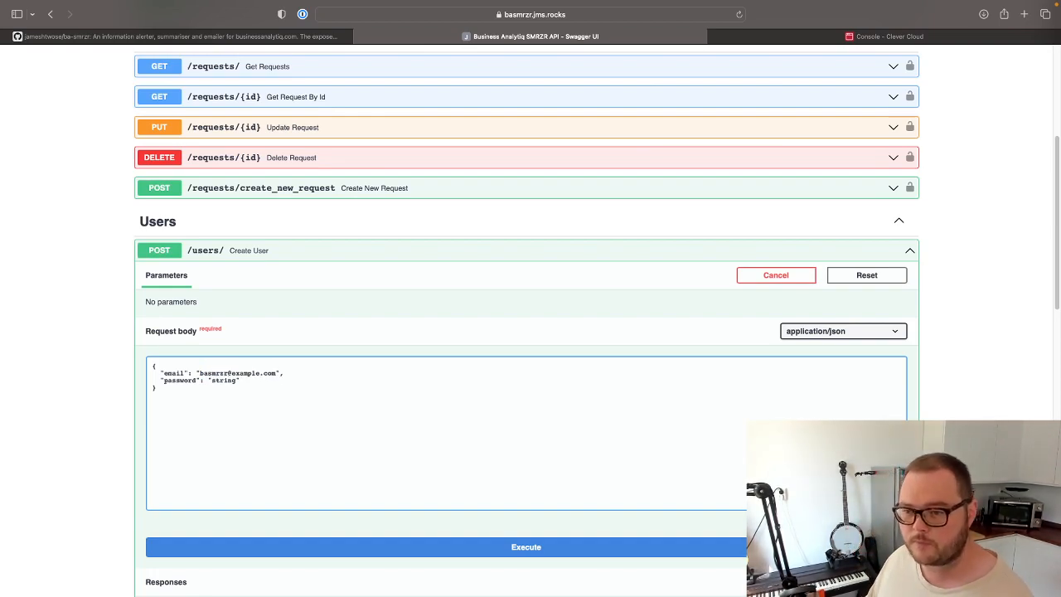
key(Right)
key(Delete)
key(Delete)
key(Delete)
key(Delete)
key(Delete)
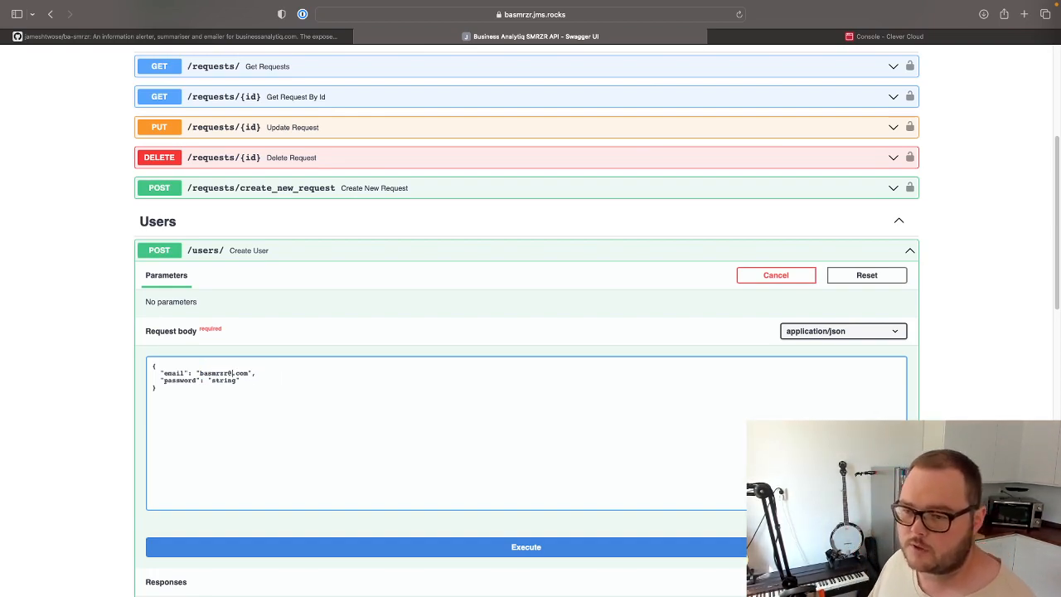
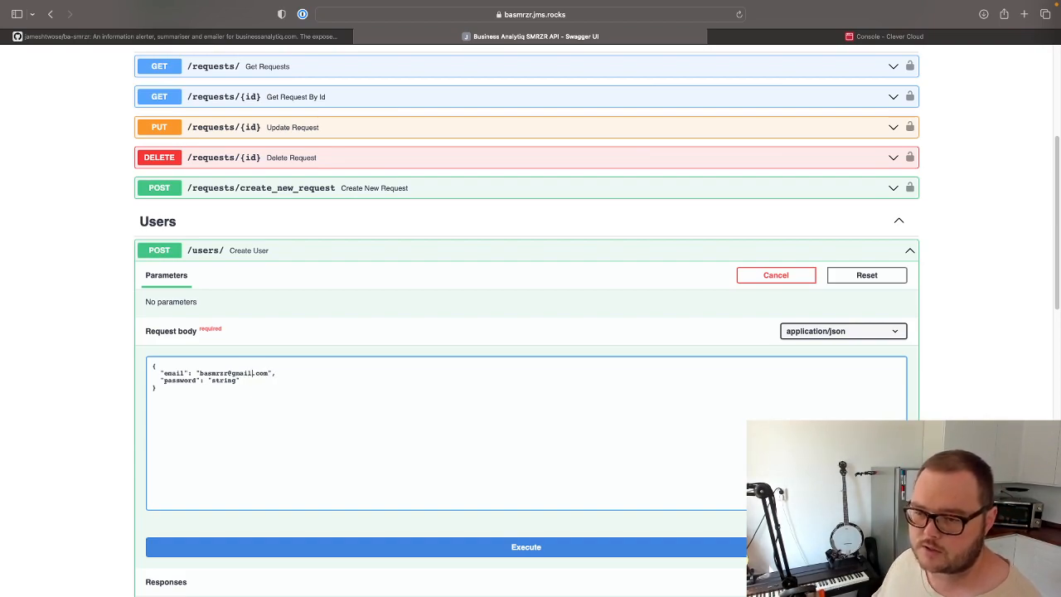
Fill in the new user's password in the request body and execute the Create User request.
double_click(226, 380)
key(BackSpace)
text(pass)
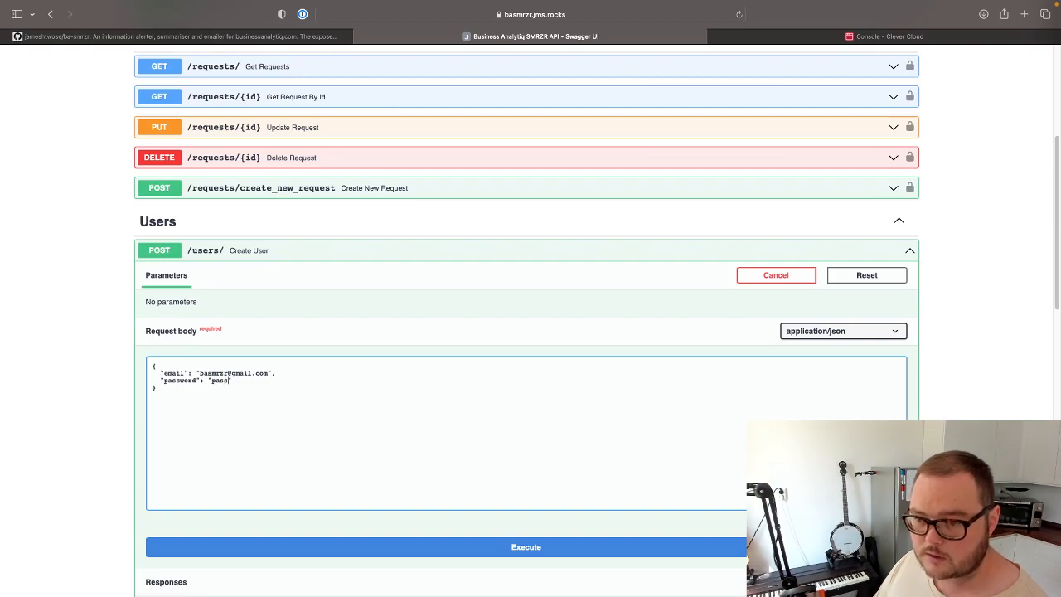
double_click(220, 378)
click(382, 412)
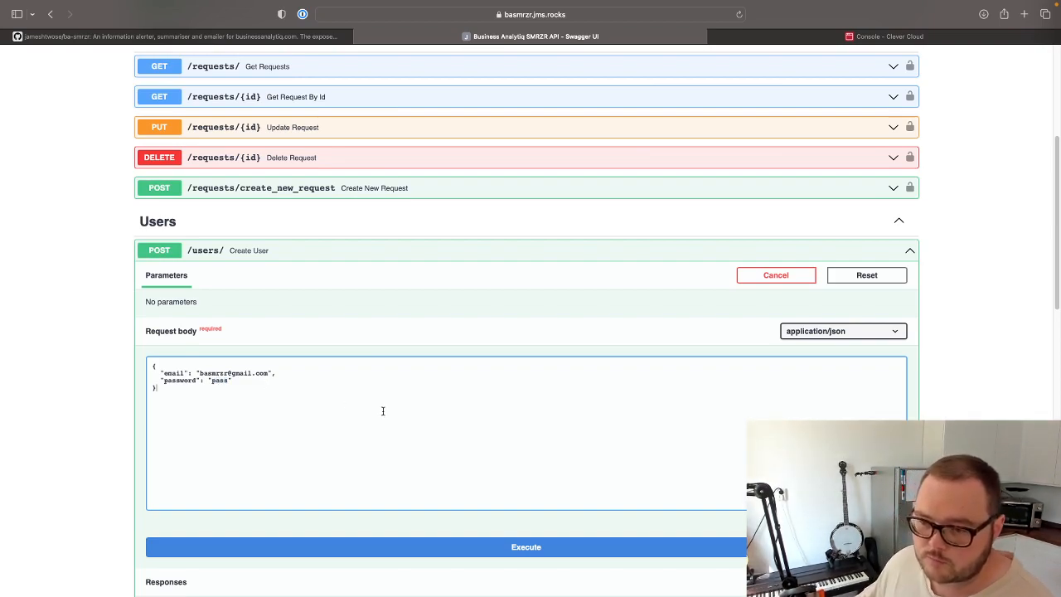
click(435, 547)
Examine the Create User response body, including the id, email and created_at fields.
scroll(583, 451, down, 5)
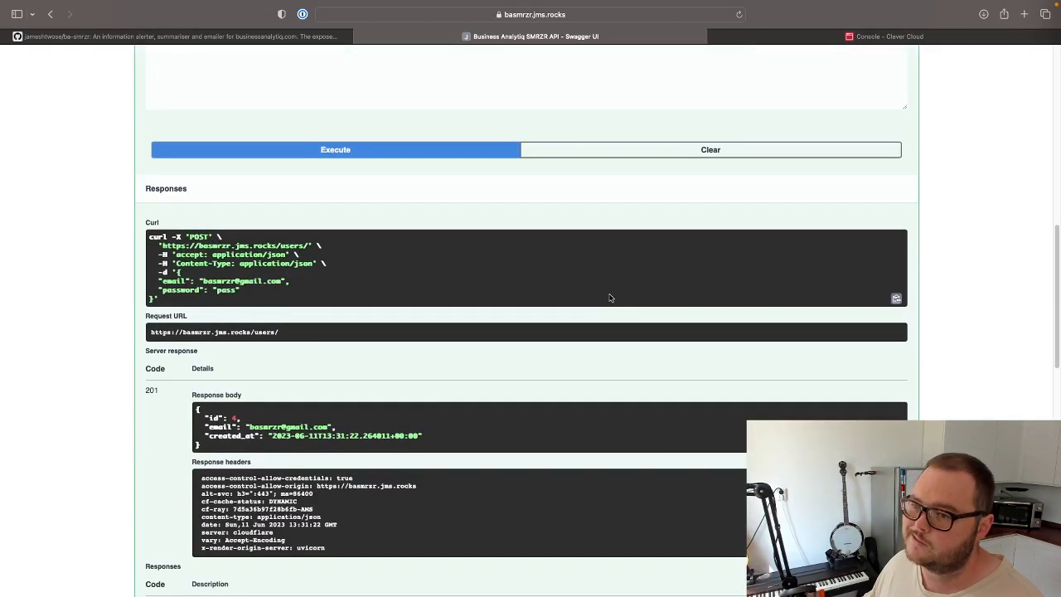
scroll(299, 440, down, 1)
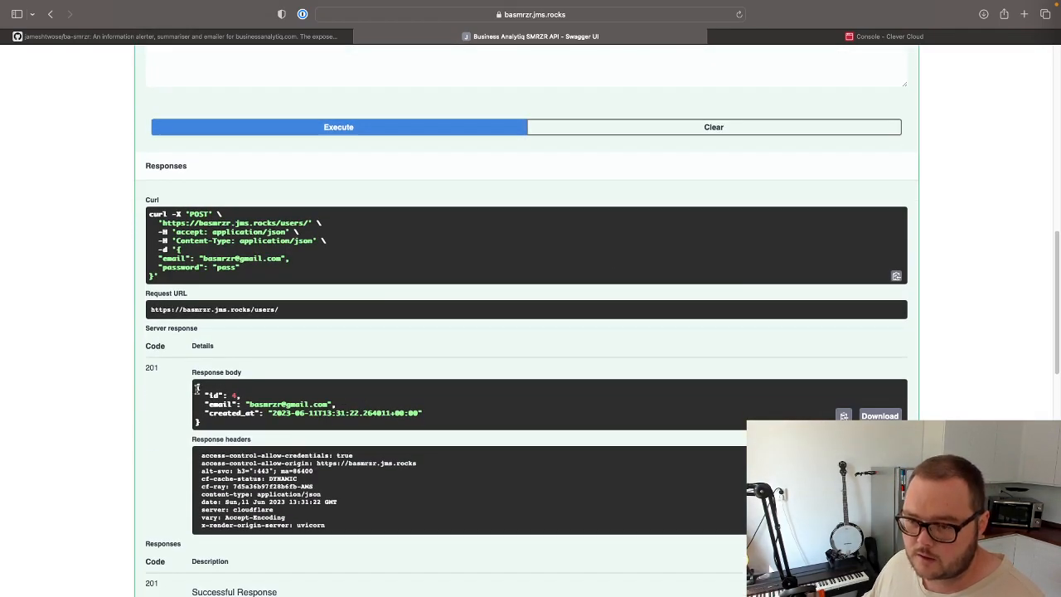
drag(204, 389, 367, 419)
click(470, 408)
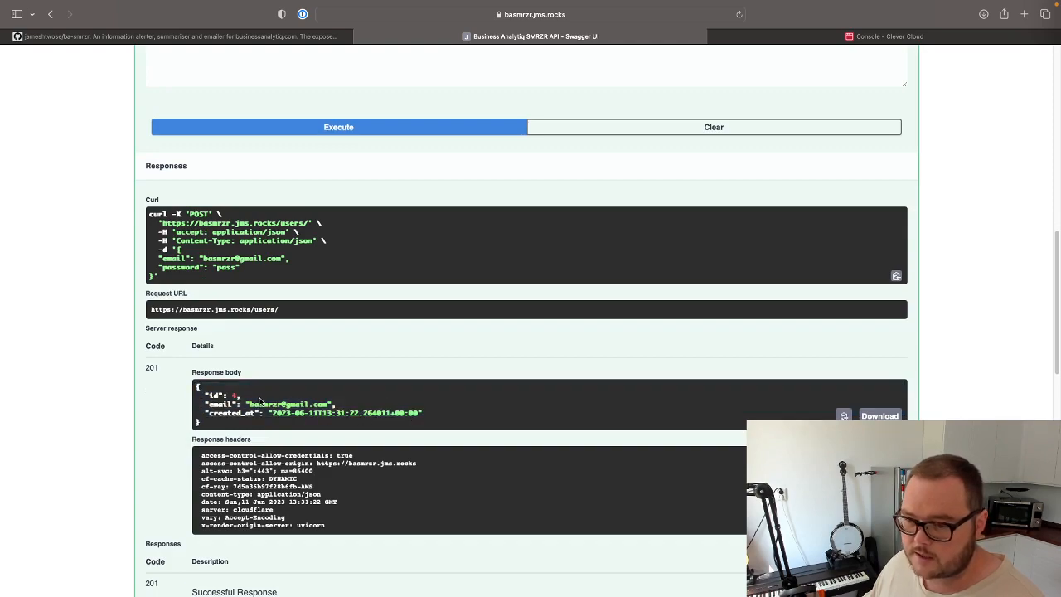
double_click(259, 402)
double_click(314, 402)
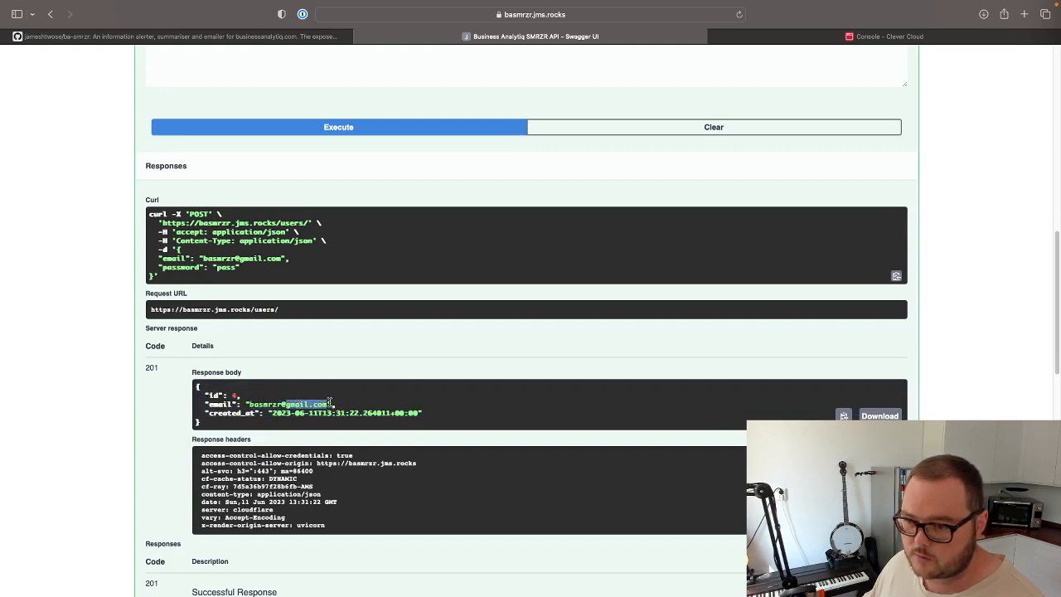
click(274, 413)
drag(268, 412, 446, 409)
click(720, 415)
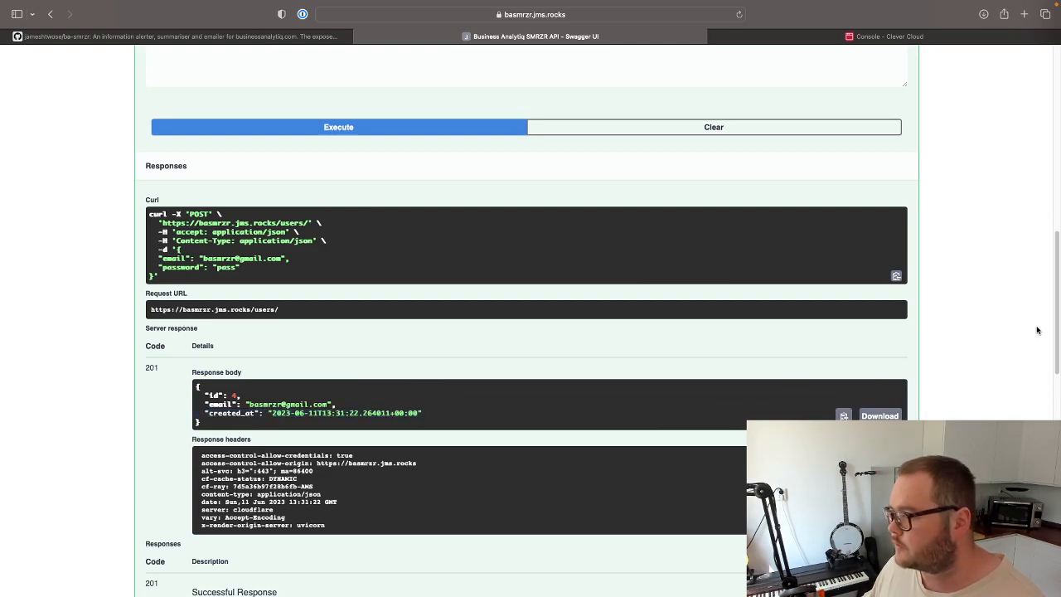
Collapse the Create User endpoint and enter the new user's email as the username in the API authorization form.
scroll(1035, 329, up, 5)
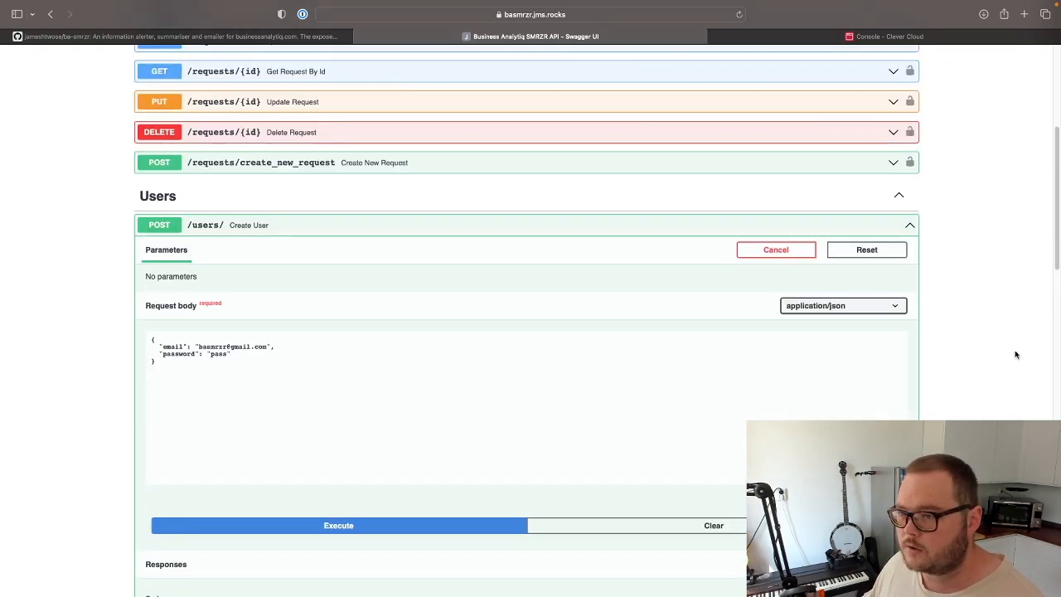
click(907, 226)
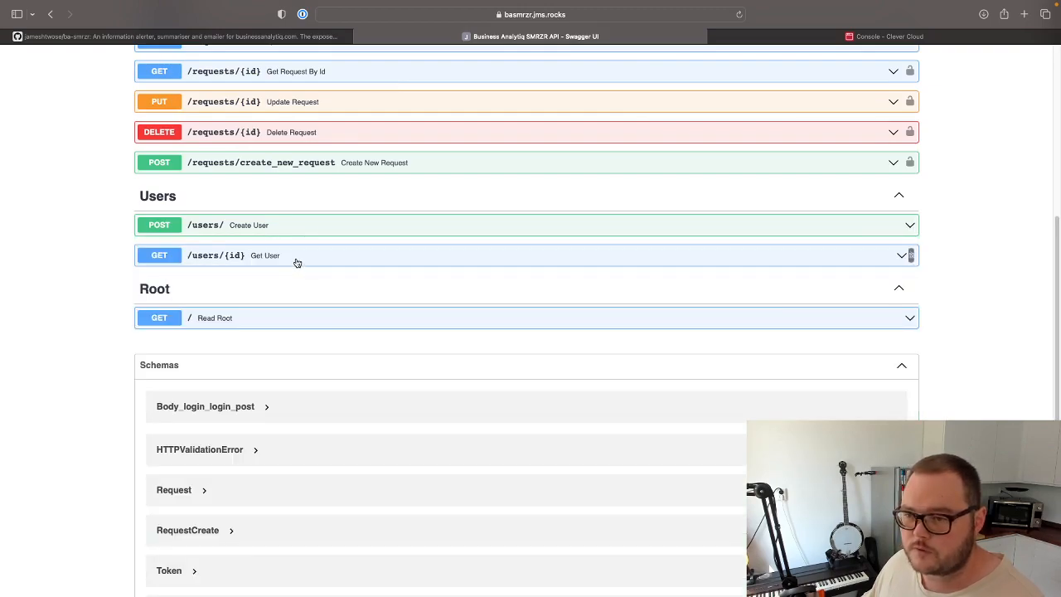
scroll(978, 367, up, 1)
scroll(978, 367, up, 4)
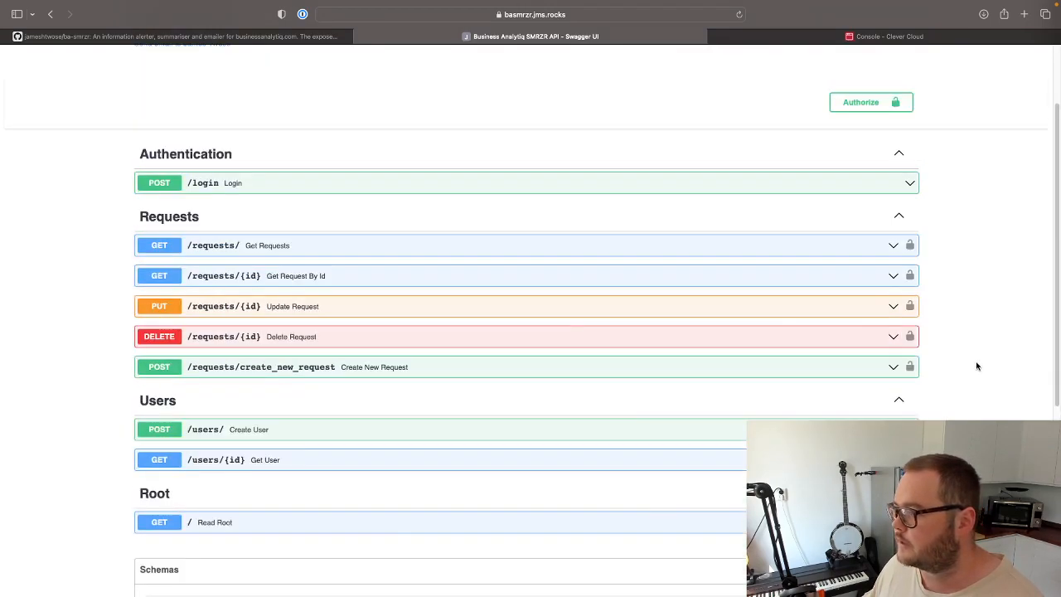
scroll(1026, 359, up, 1)
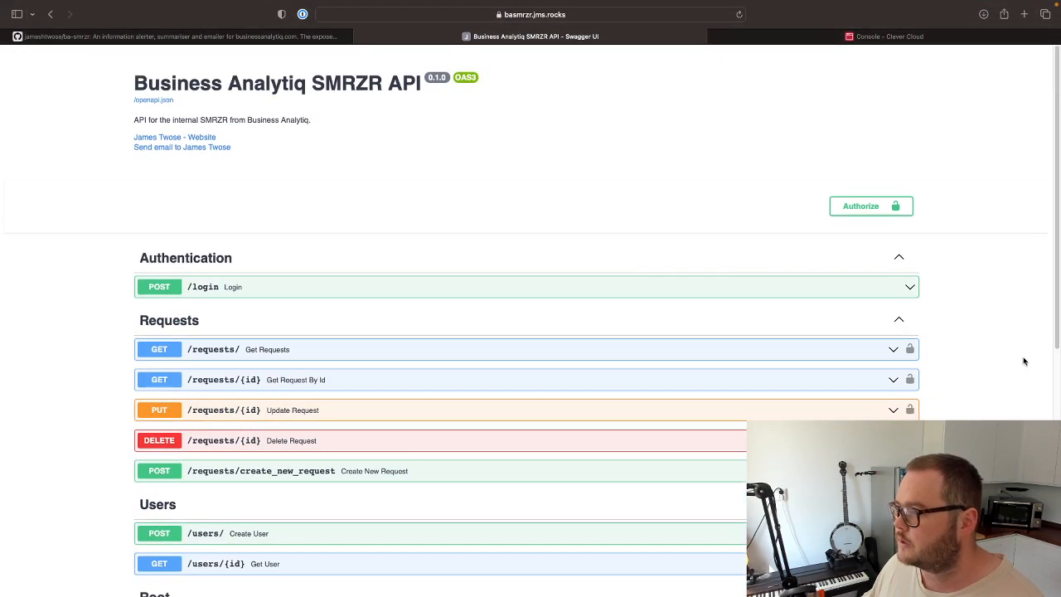
click(858, 207)
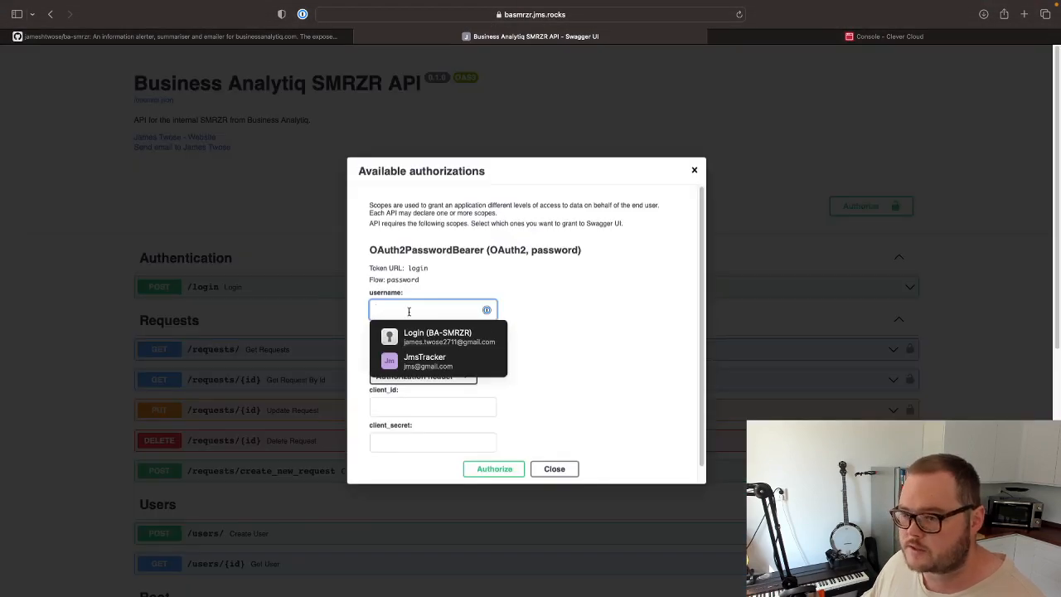
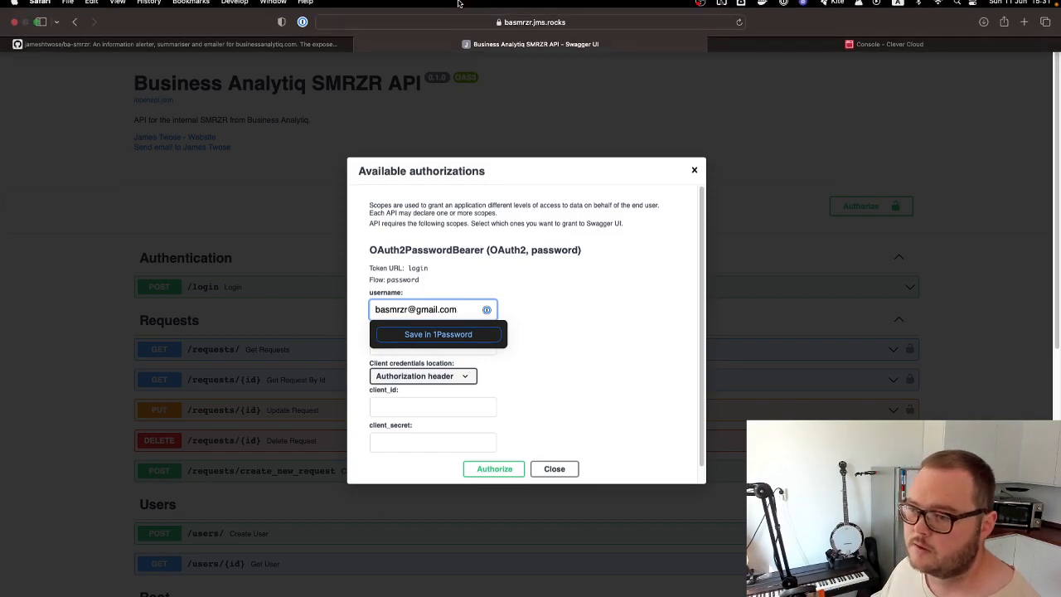
Enter the account password using the Choose My Own Password option and authorize API access.
click(602, 364)
click(393, 344)
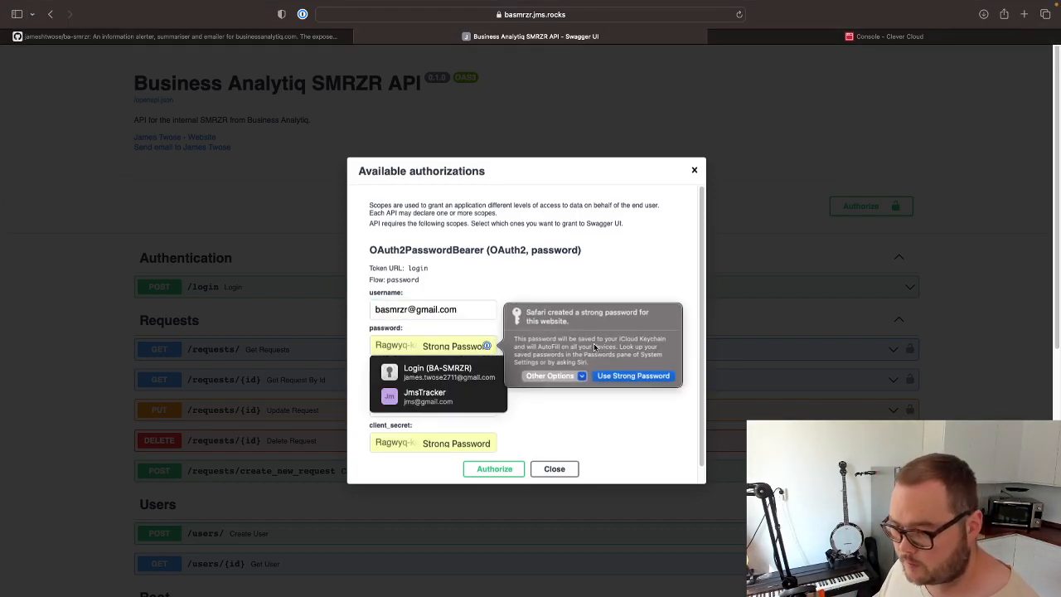
click(548, 377)
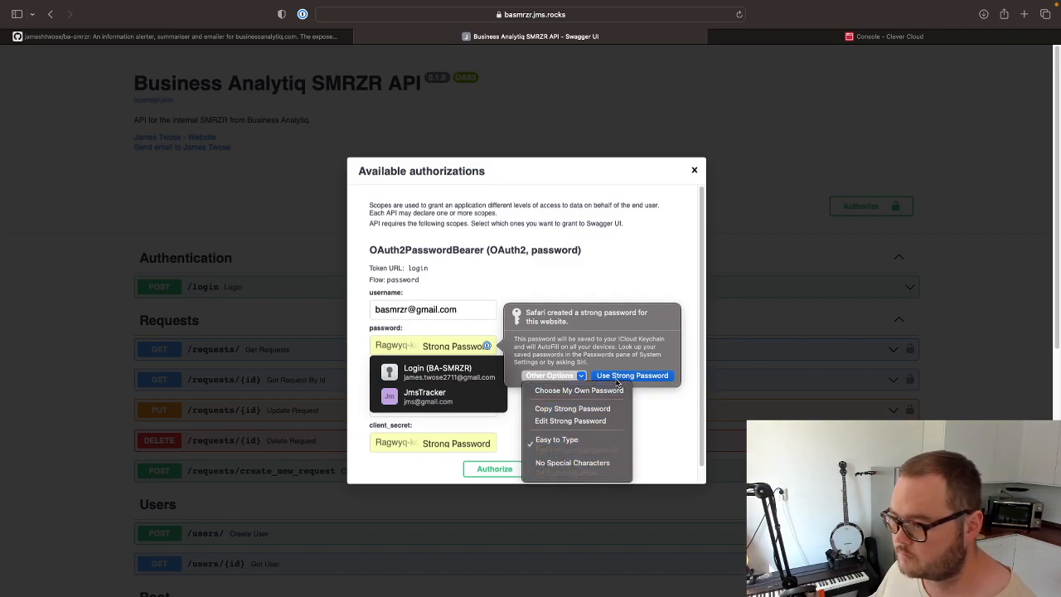
click(571, 390)
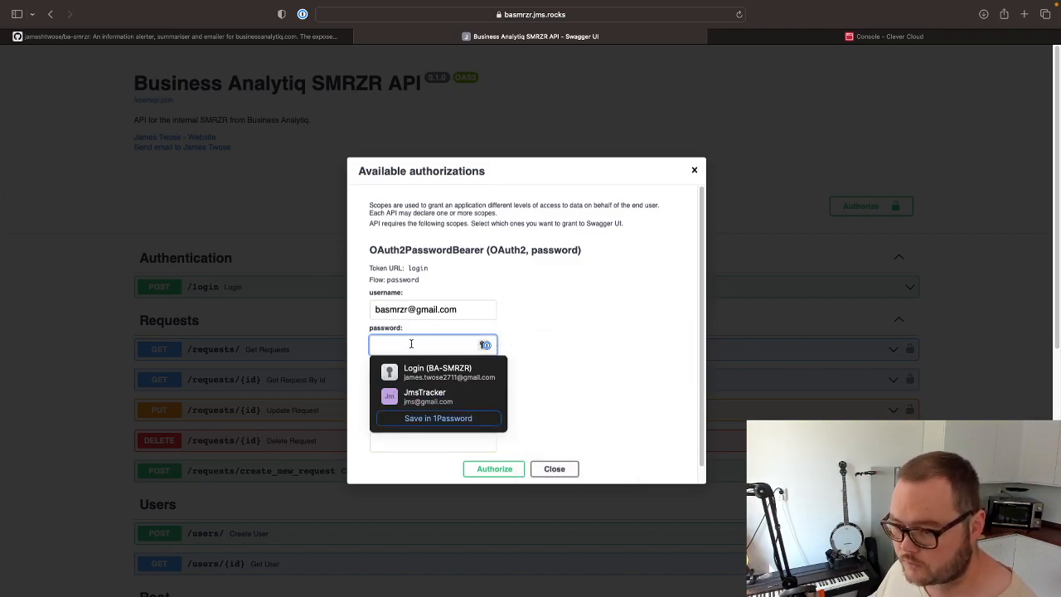
text(••••)
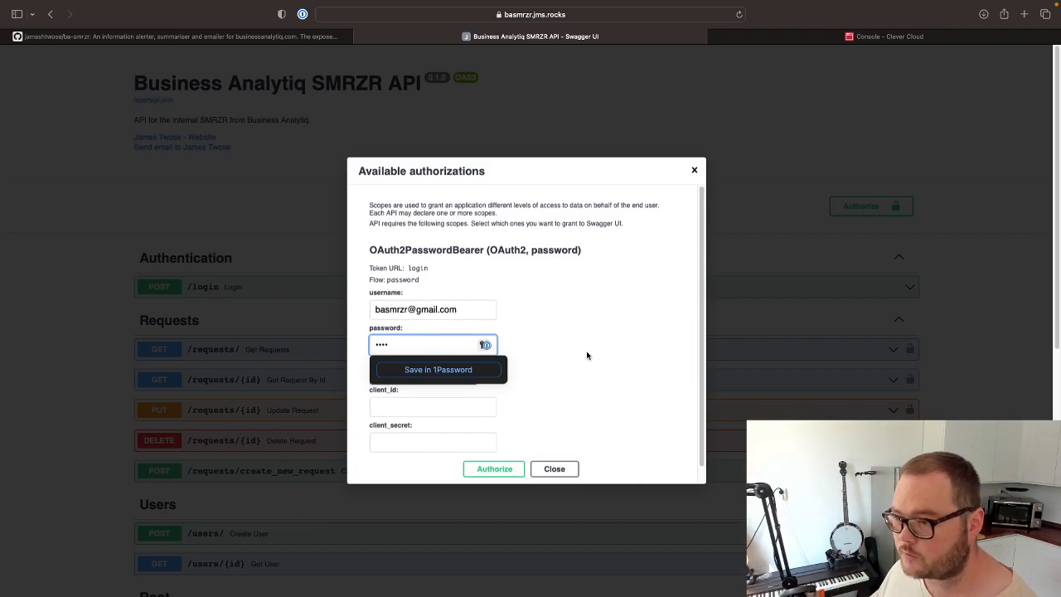
click(587, 355)
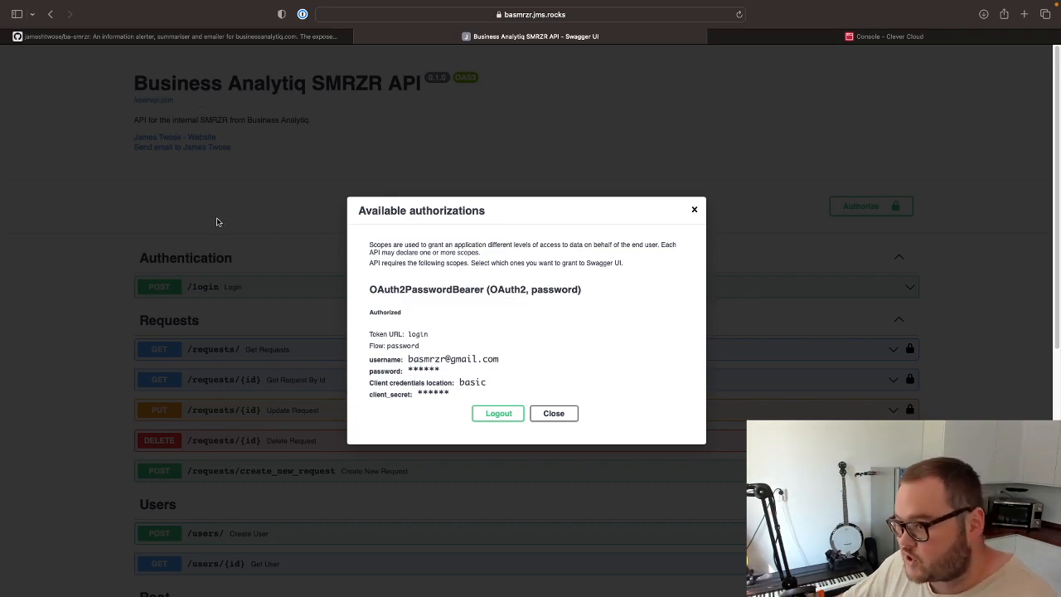
Review the scopes description in the Available authorizations dialog and close the dialog.
drag(370, 245, 644, 264)
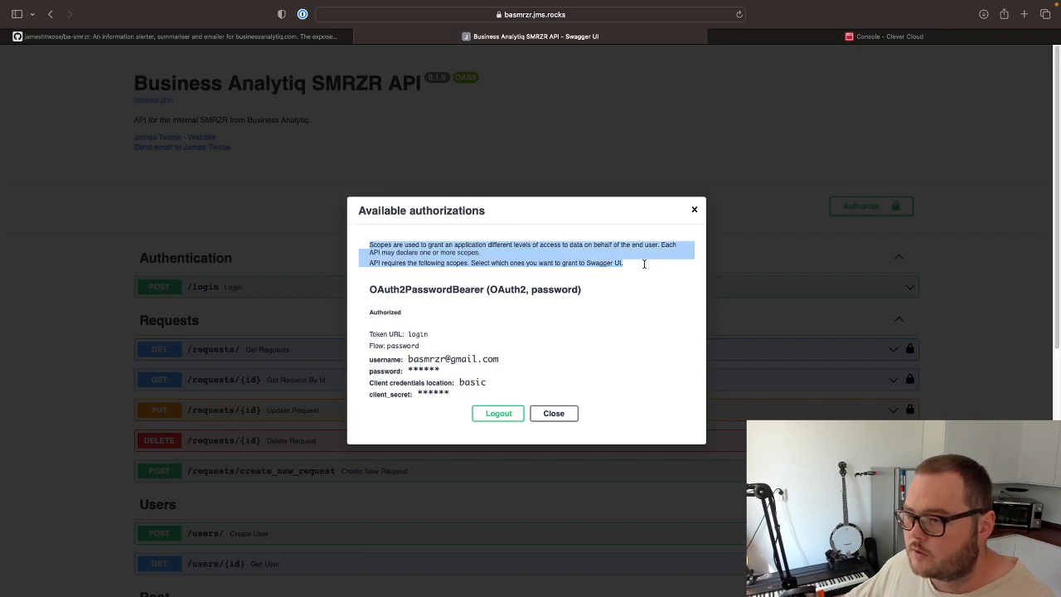
click(620, 302)
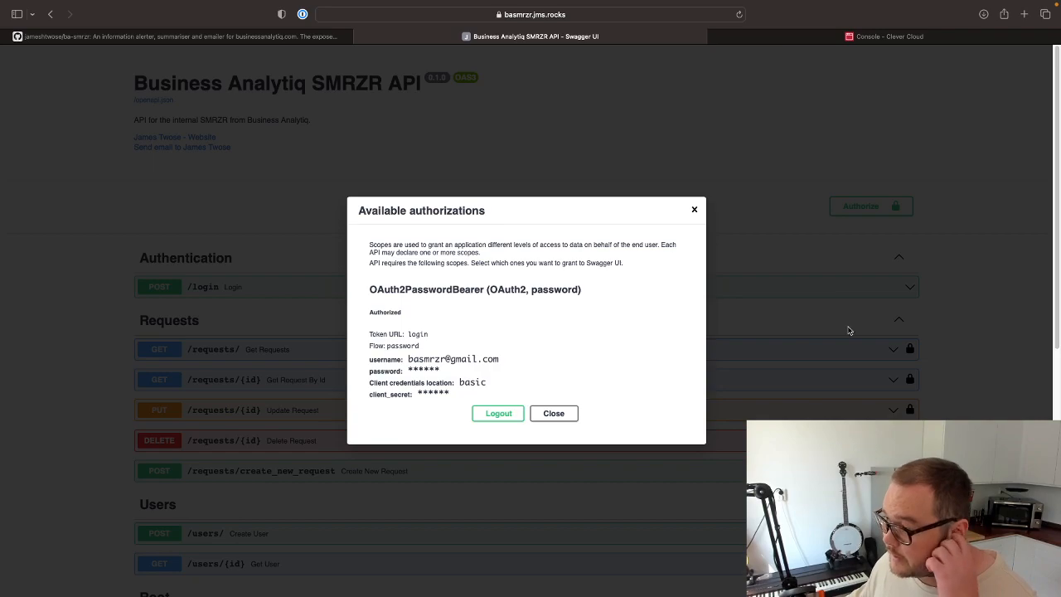
click(694, 211)
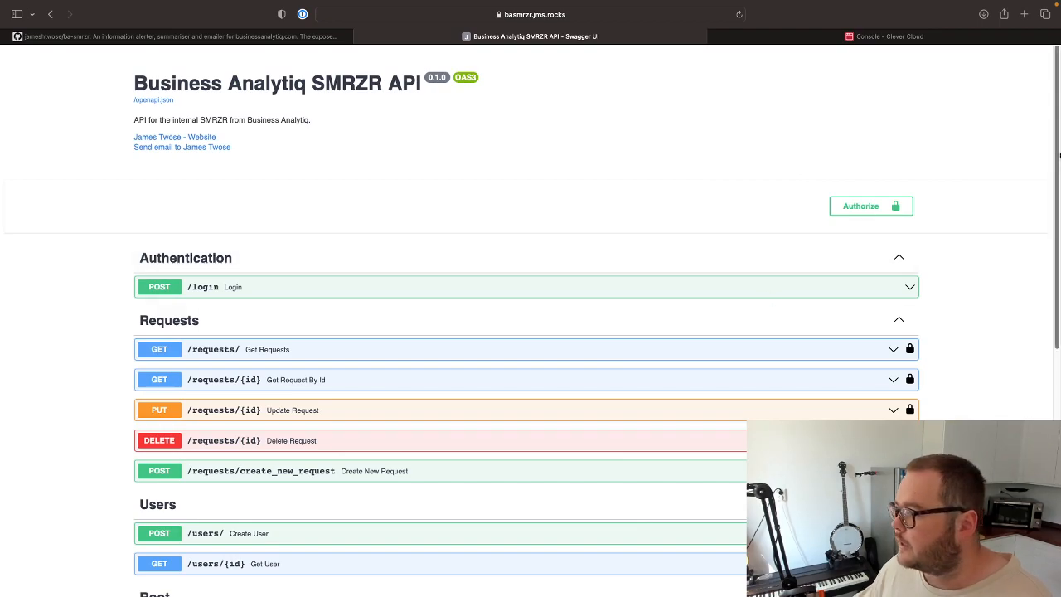
Expand POST /requests/create_new_request, decline saving the password to the keychain, and make the endpoint's request body editable.
scroll(1056, 152, down, 3)
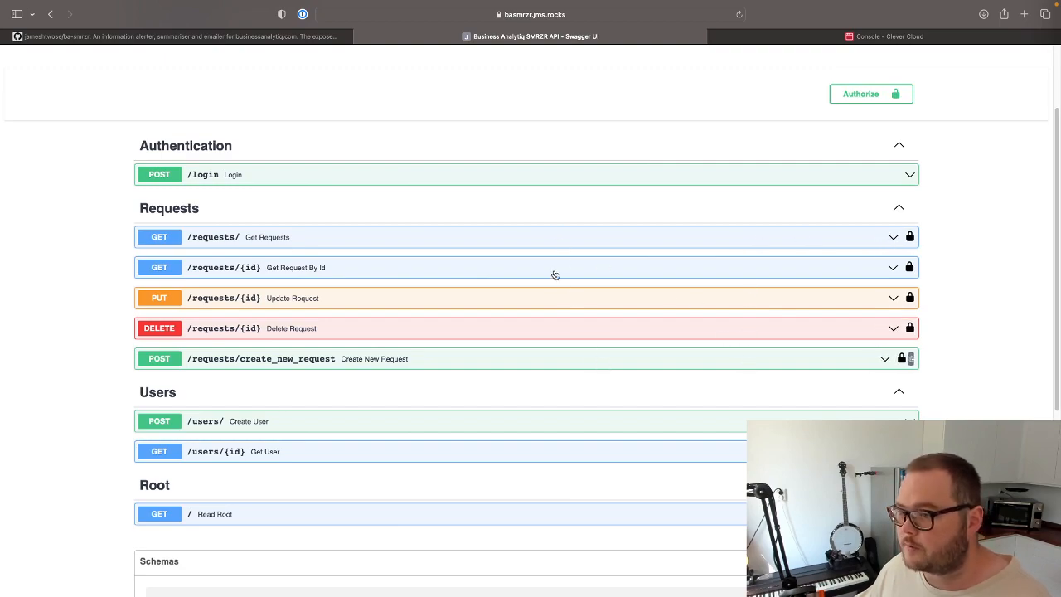
click(500, 367)
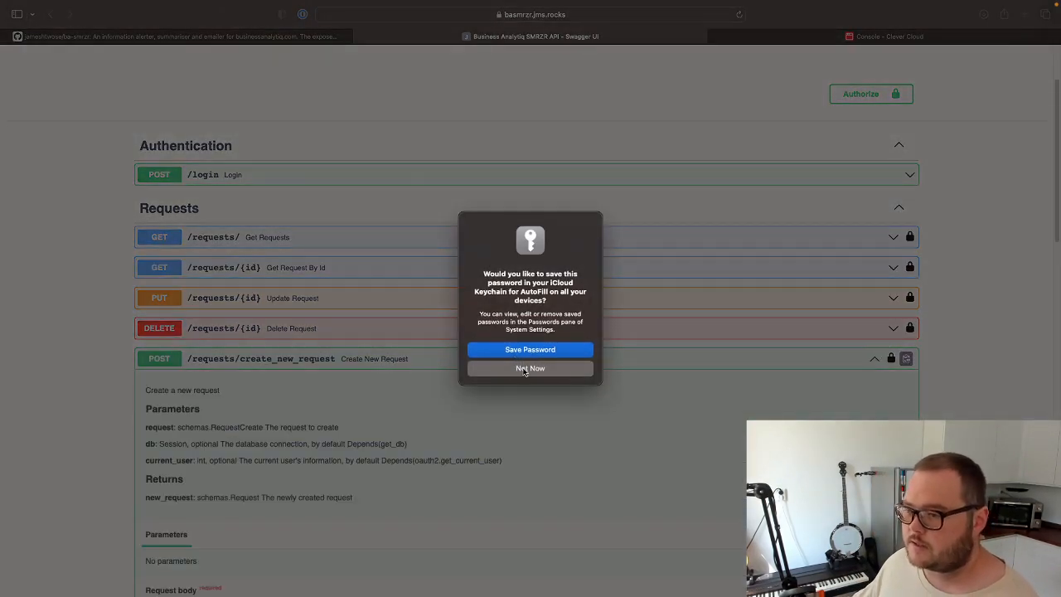
click(509, 368)
drag(1057, 158, 1053, 218)
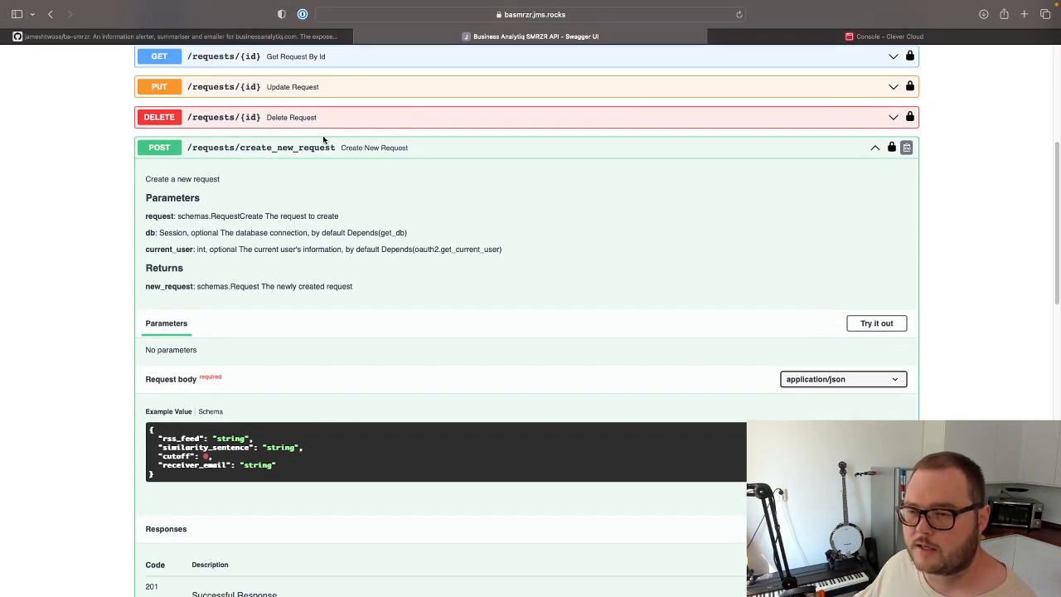
click(866, 324)
drag(1053, 156, 1052, 202)
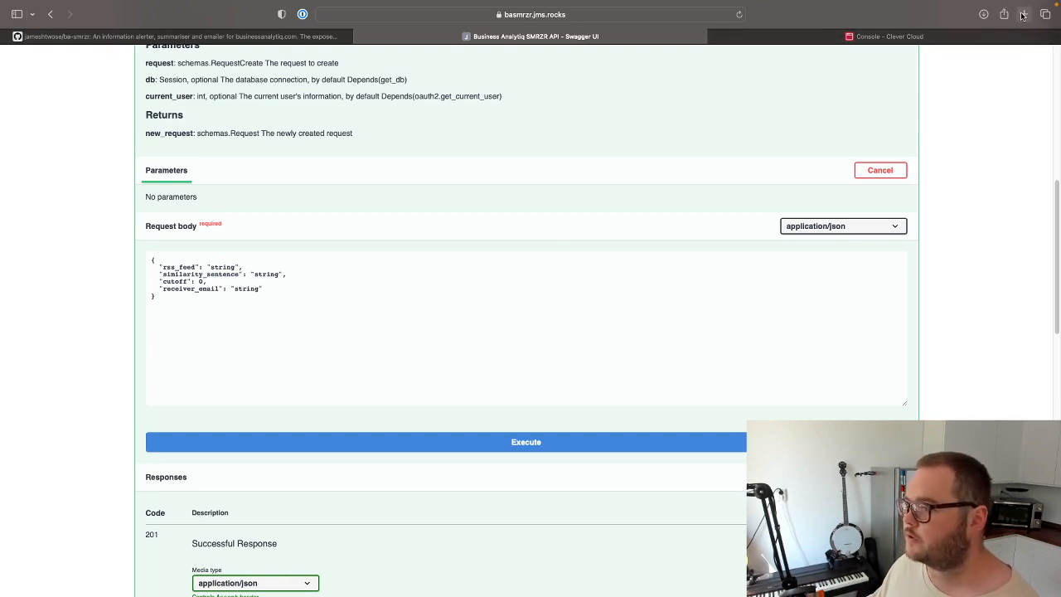
Open the Google Alerts page in a new browser tab.
click(1024, 15)
text(g)
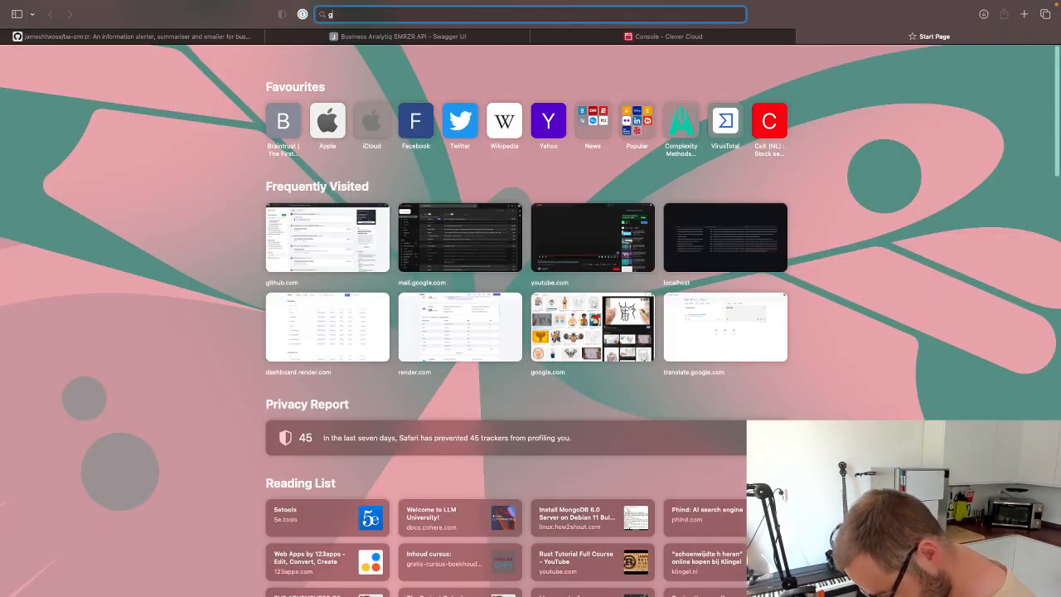
text(oo)
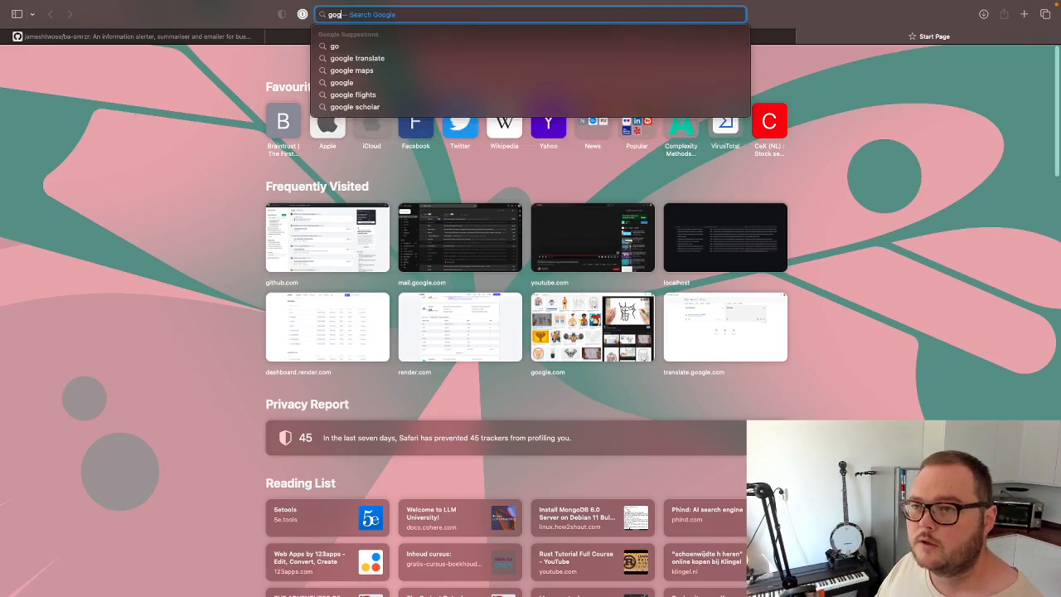
text(gle )
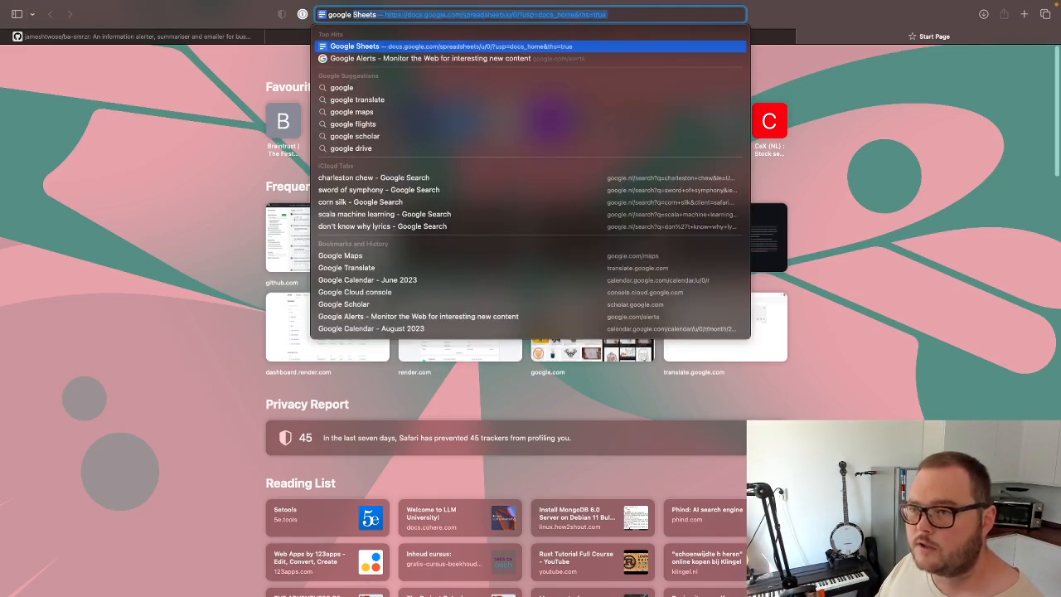
text(aler)
key(Return)
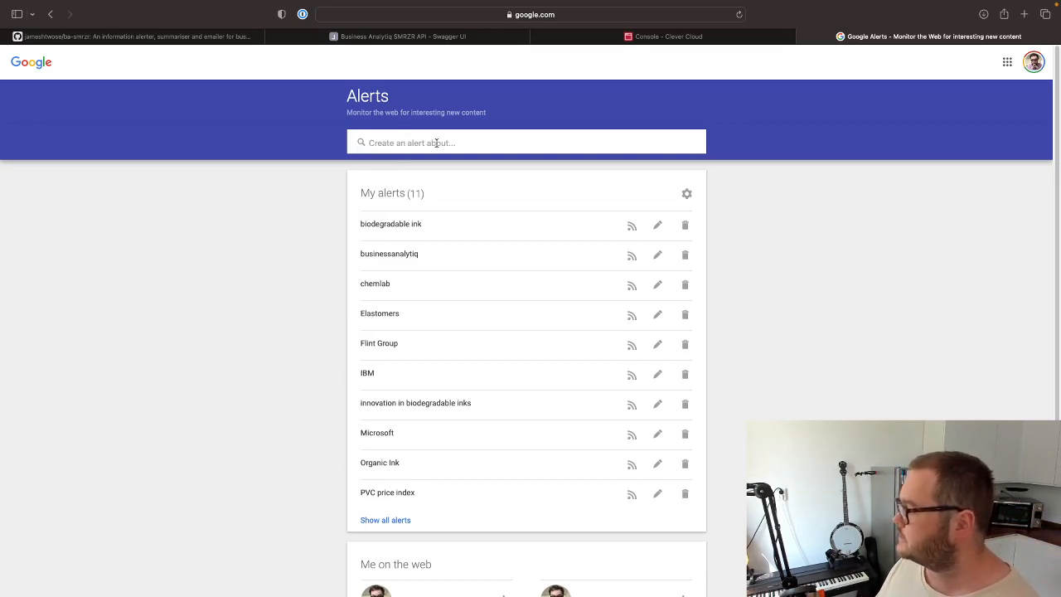
Enter "global warming" as the topic of a new alert and show the alert's options.
click(437, 143)
text(gl)
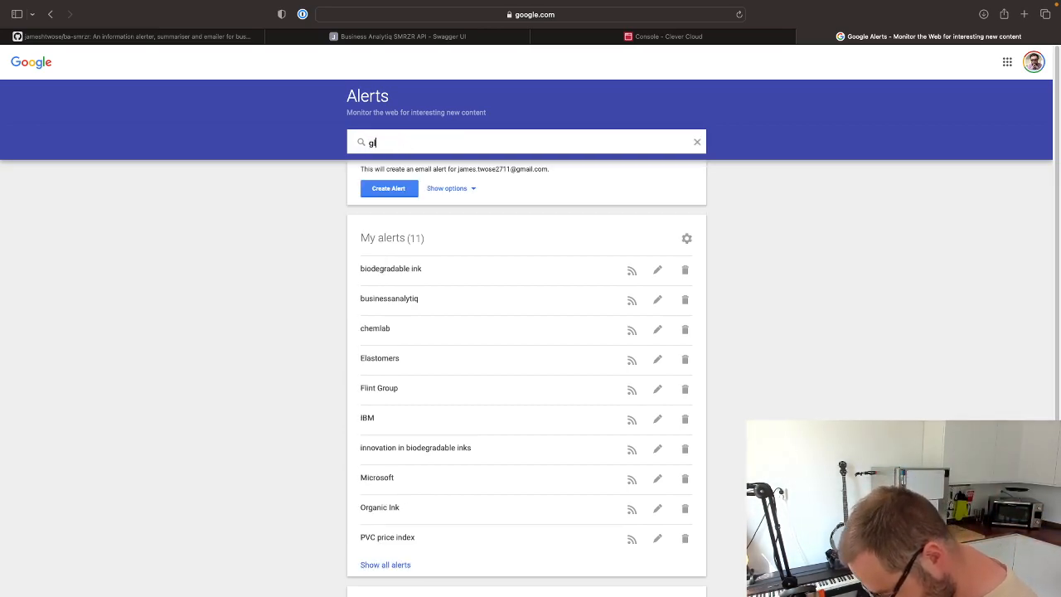
text(obal warming)
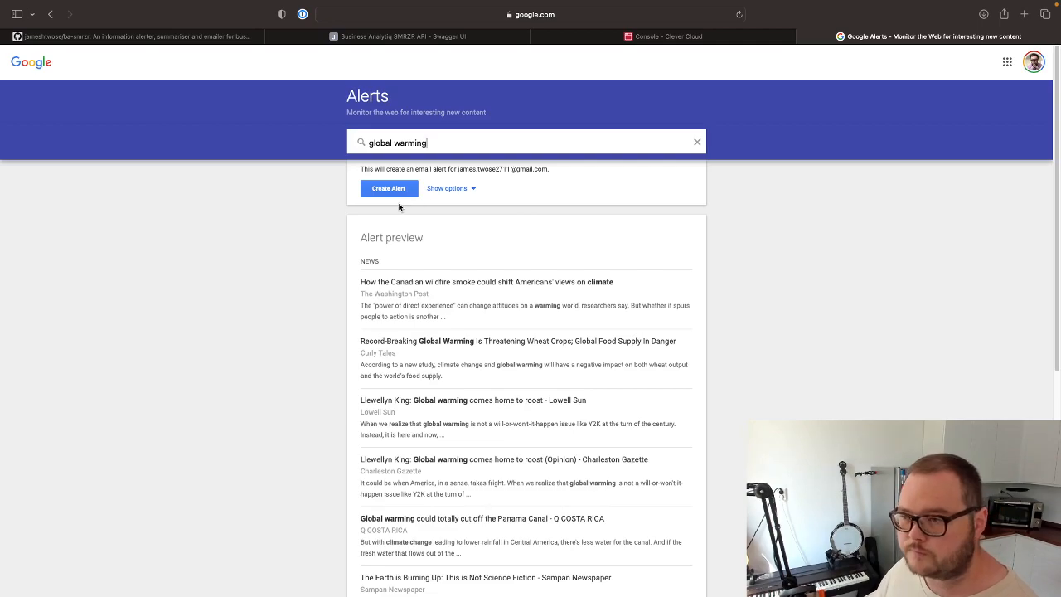
click(444, 188)
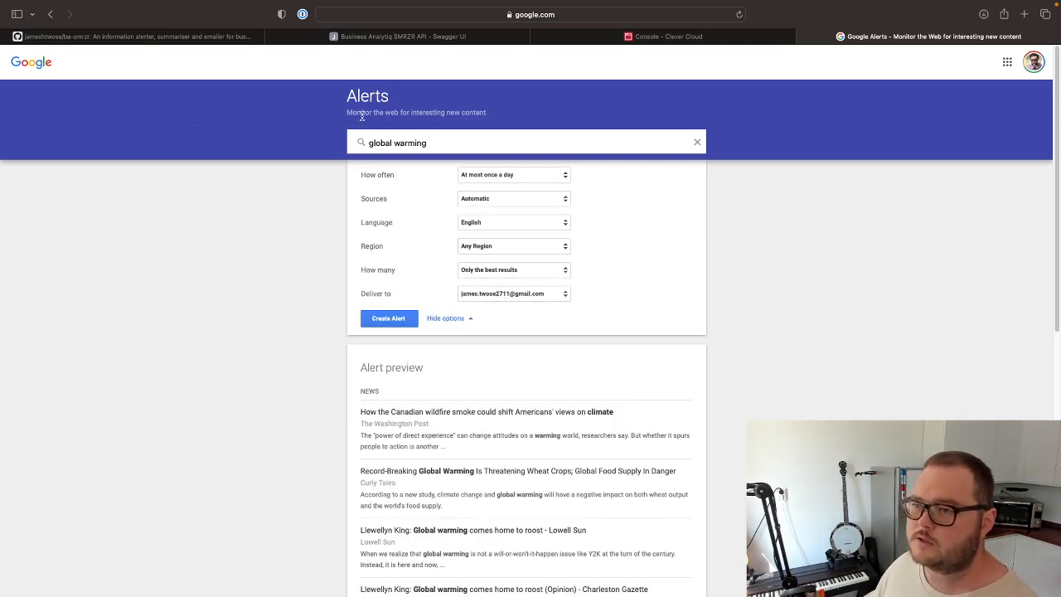
Examine the available choices for the alert's frequency, sources, region and number of results without changing them.
click(506, 174)
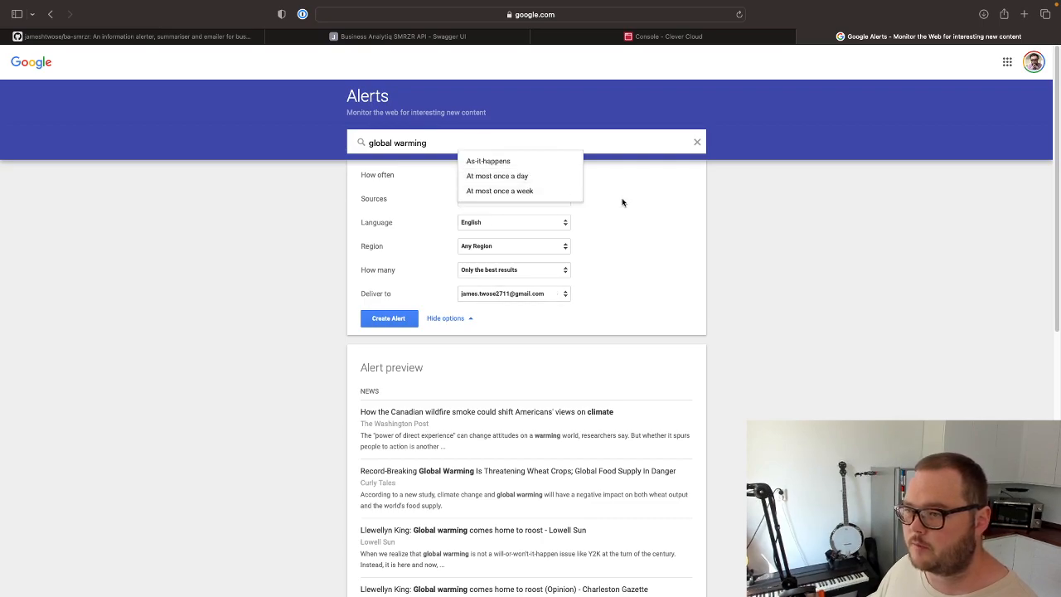
click(657, 203)
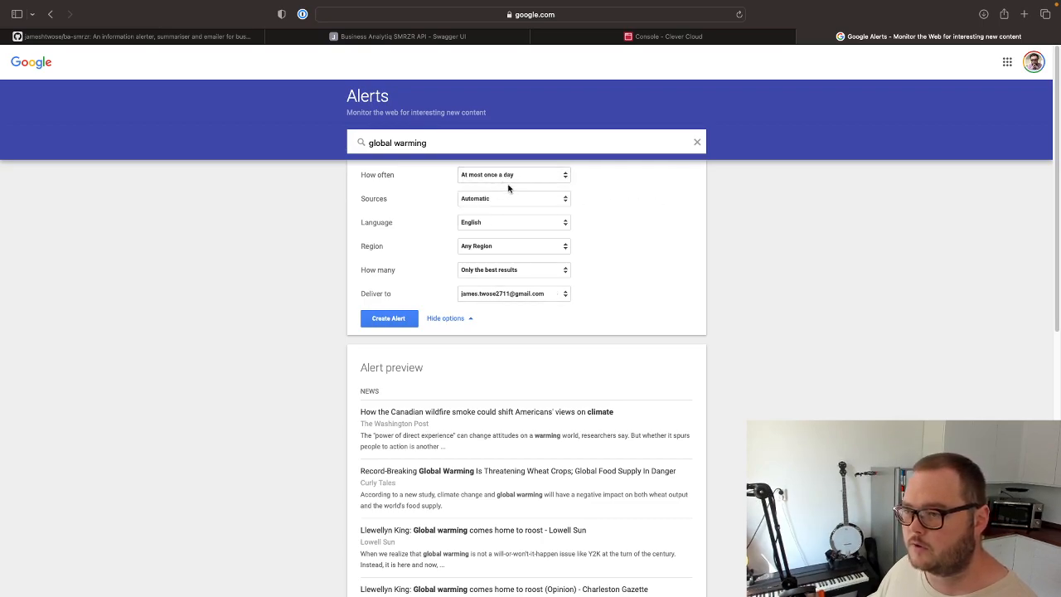
click(505, 202)
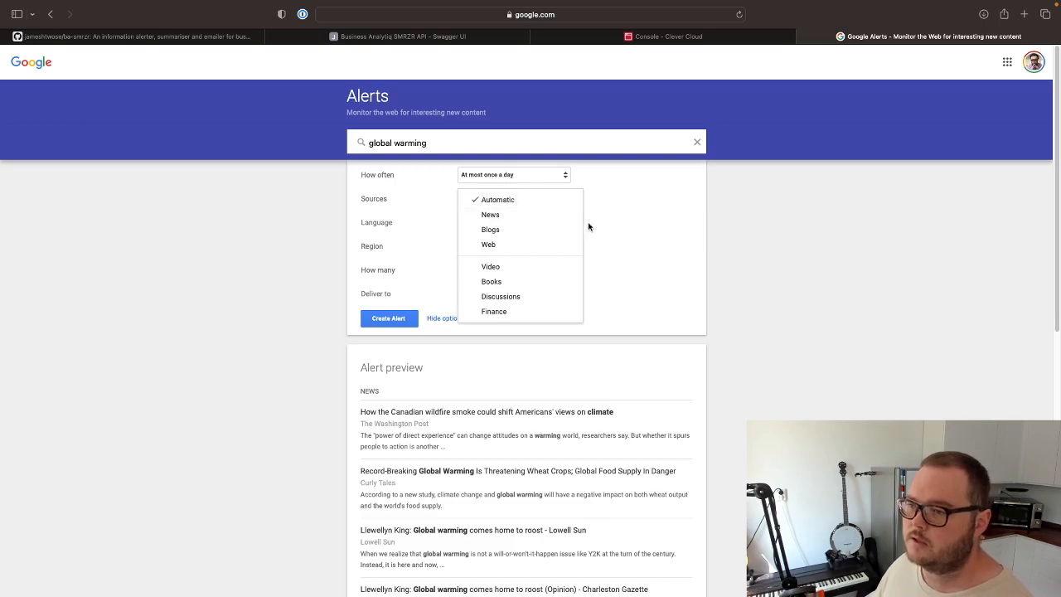
click(632, 243)
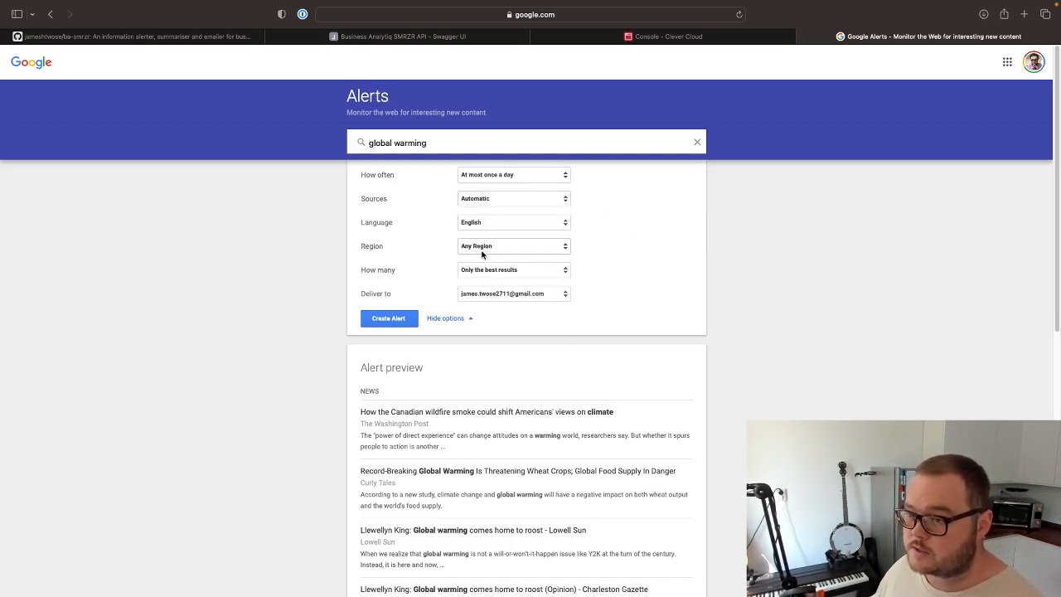
click(501, 245)
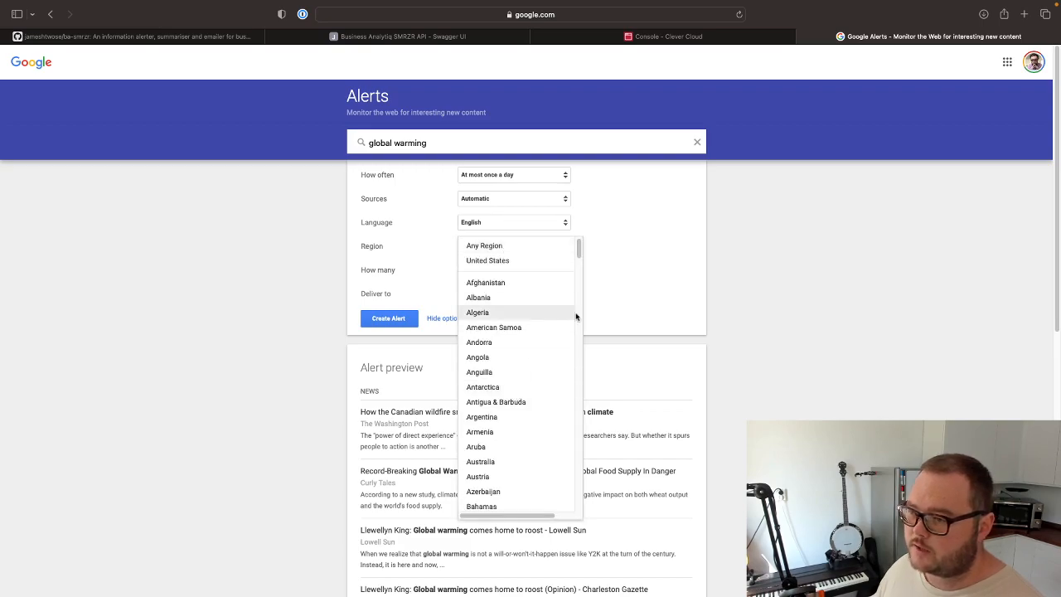
click(662, 253)
click(513, 271)
click(653, 259)
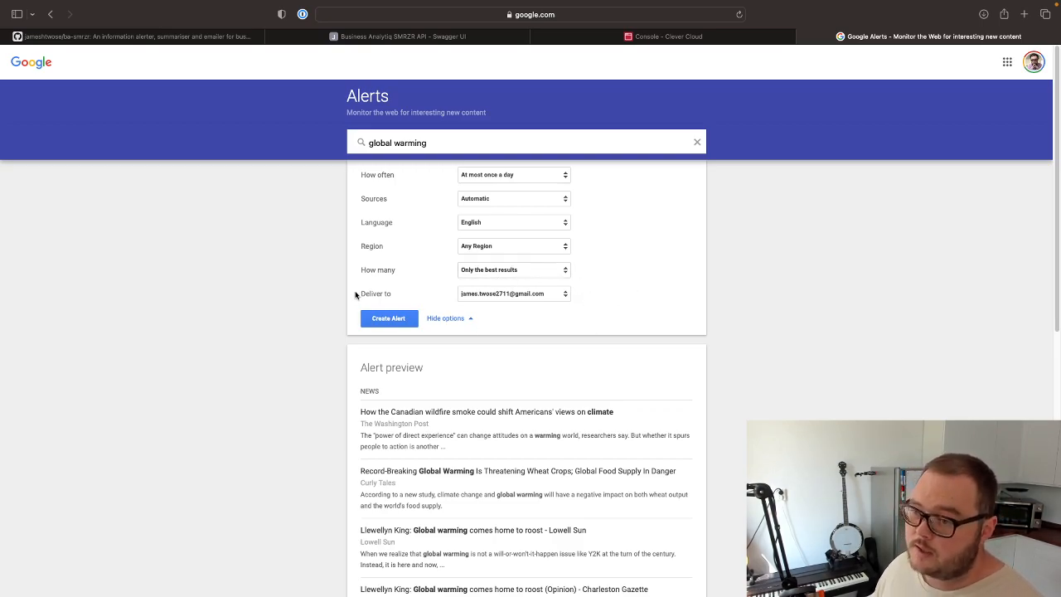
Set the global warming alert to be delivered to an RSS feed and create the alert.
click(529, 294)
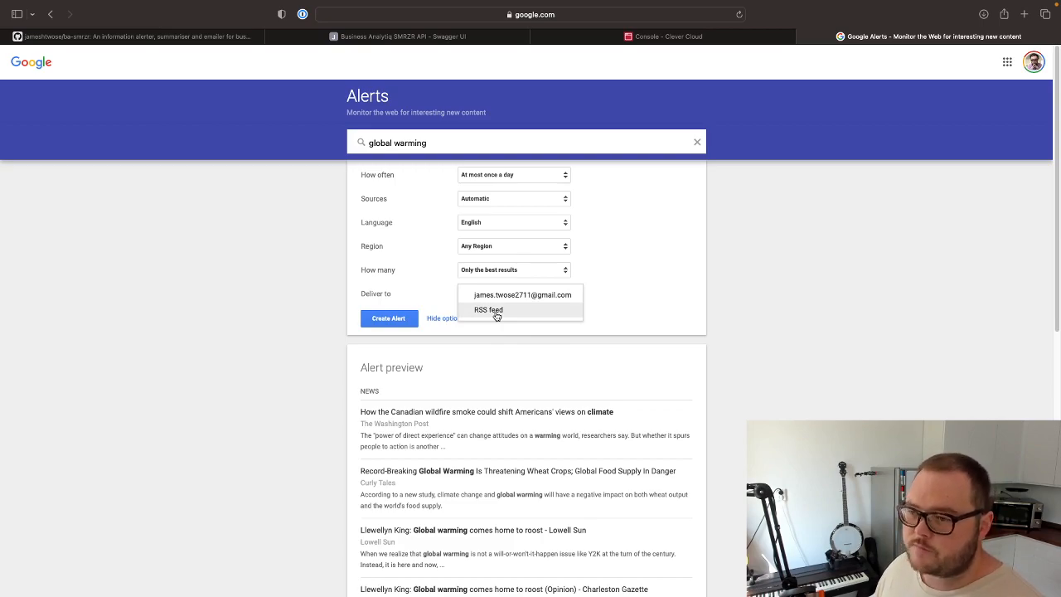
click(496, 312)
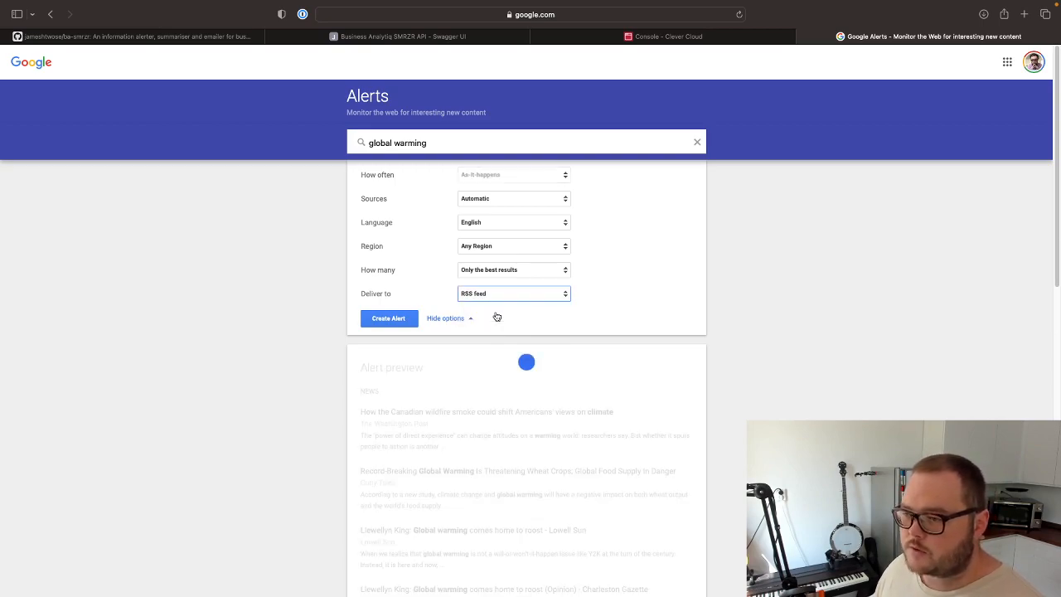
click(388, 318)
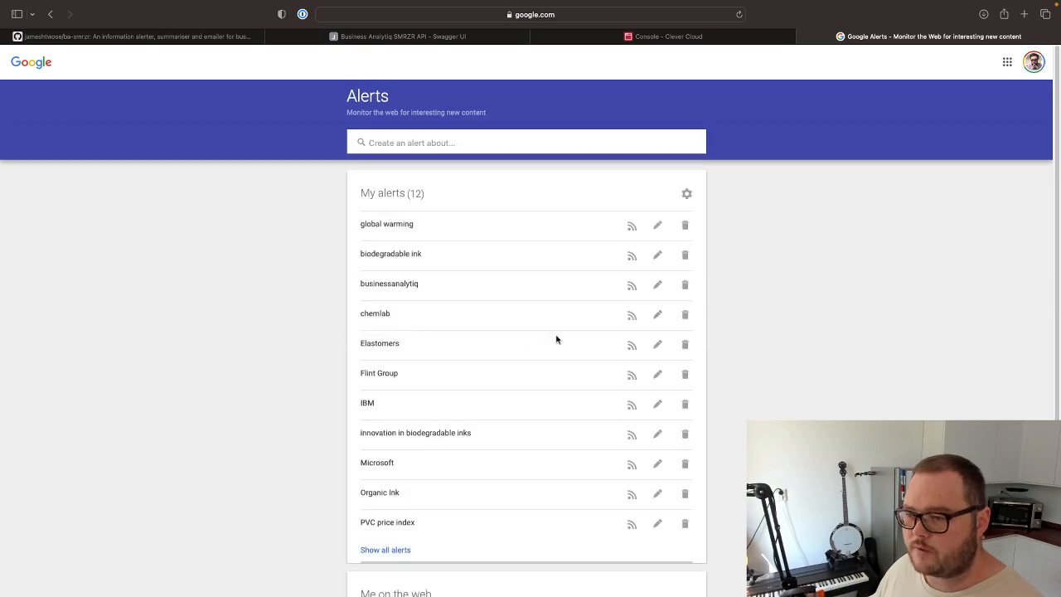
Open the global warming alert's RSS feed in a new tab and copy the feed's address.
right_click(631, 230)
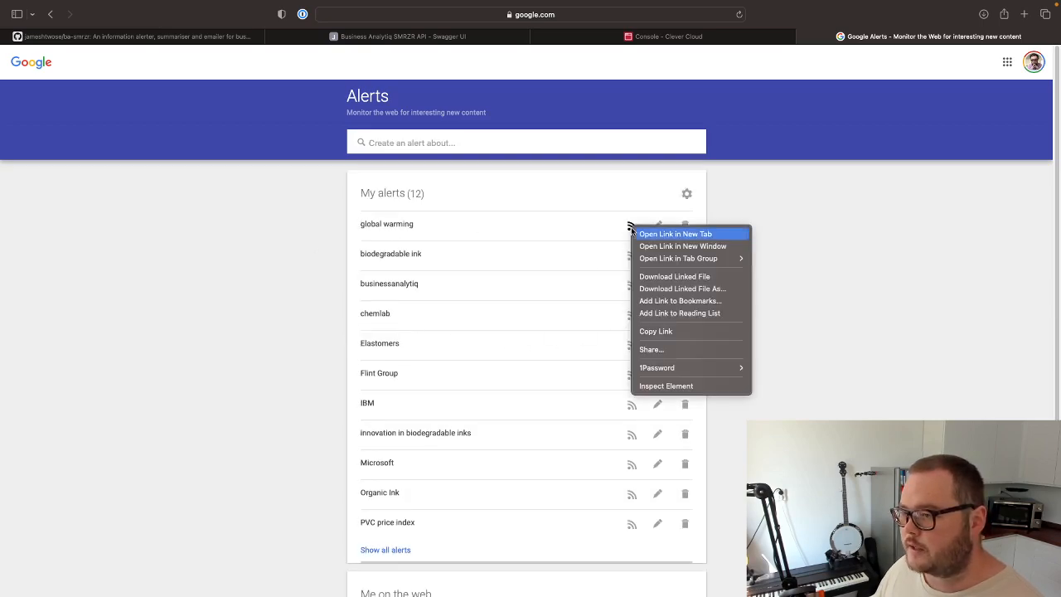
click(663, 233)
click(957, 36)
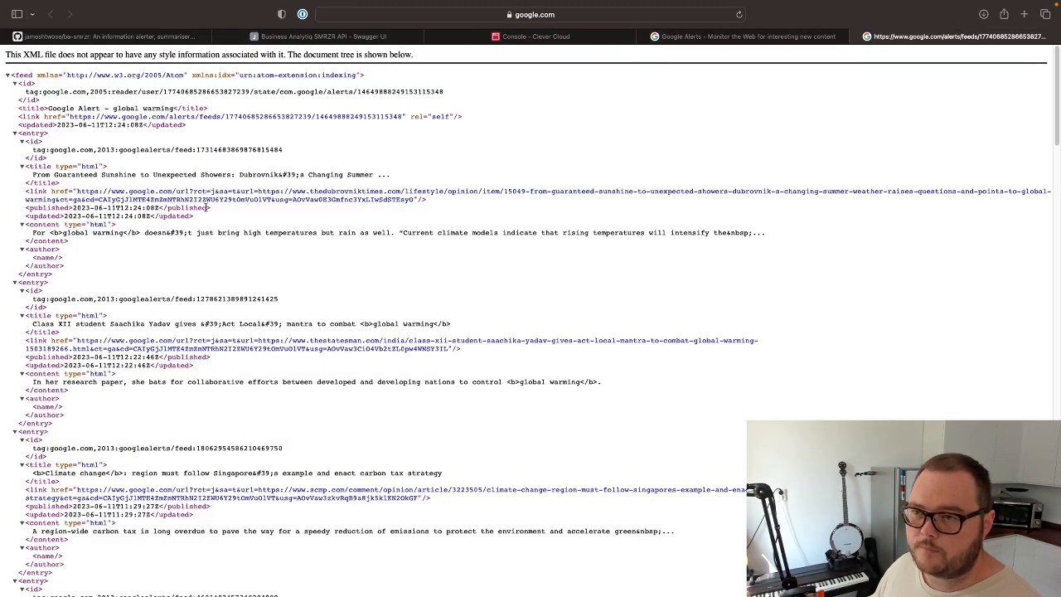
click(431, 14)
key(super+c)
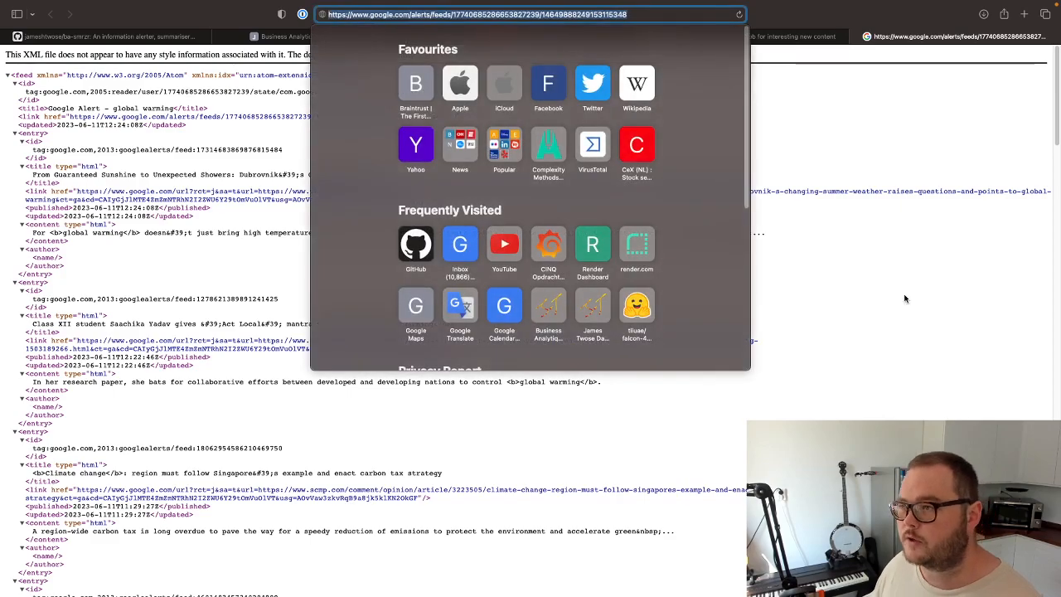
click(916, 285)
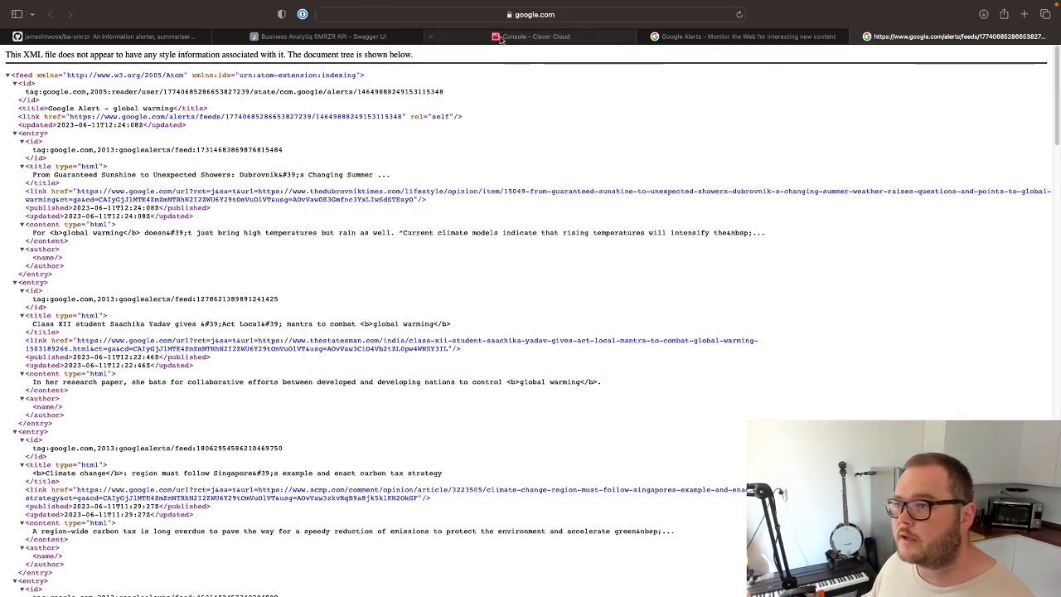
Return to the Swagger UI page and replace the rss_feed placeholder in the request body with the copied feed address.
click(317, 36)
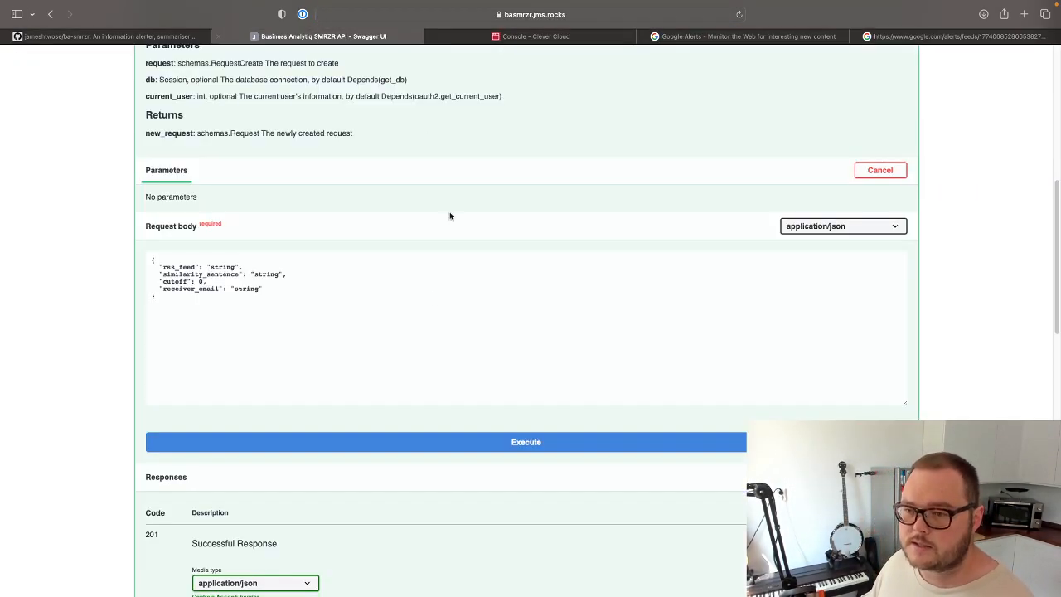
double_click(219, 267)
key(super+v)
Set similarity_sentence to "what is the latest news about global warming?" and cutoff to 0.7 in the request body.
double_click(259, 276)
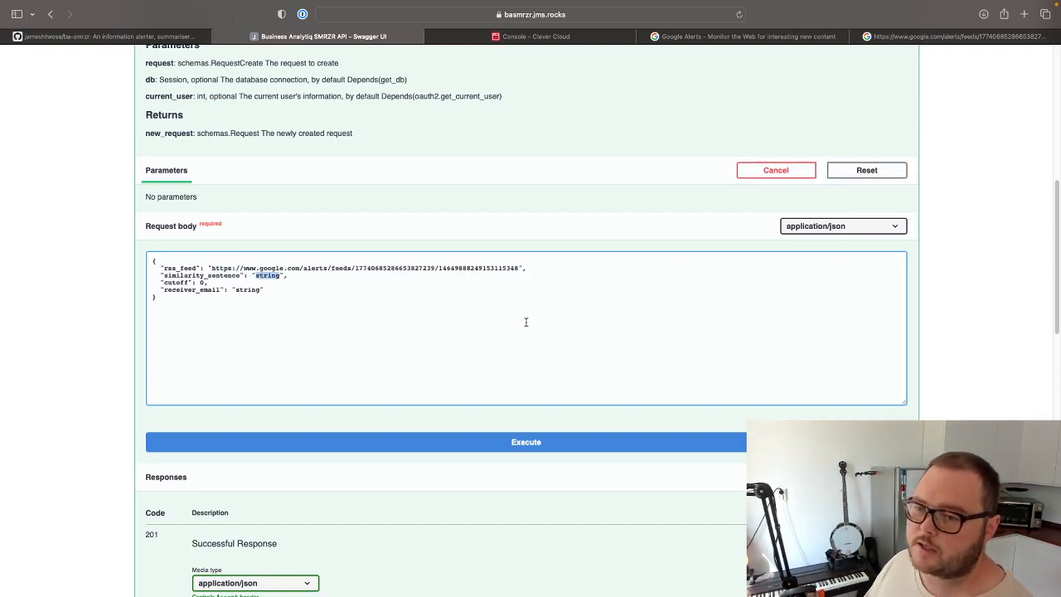
text(what is the la)
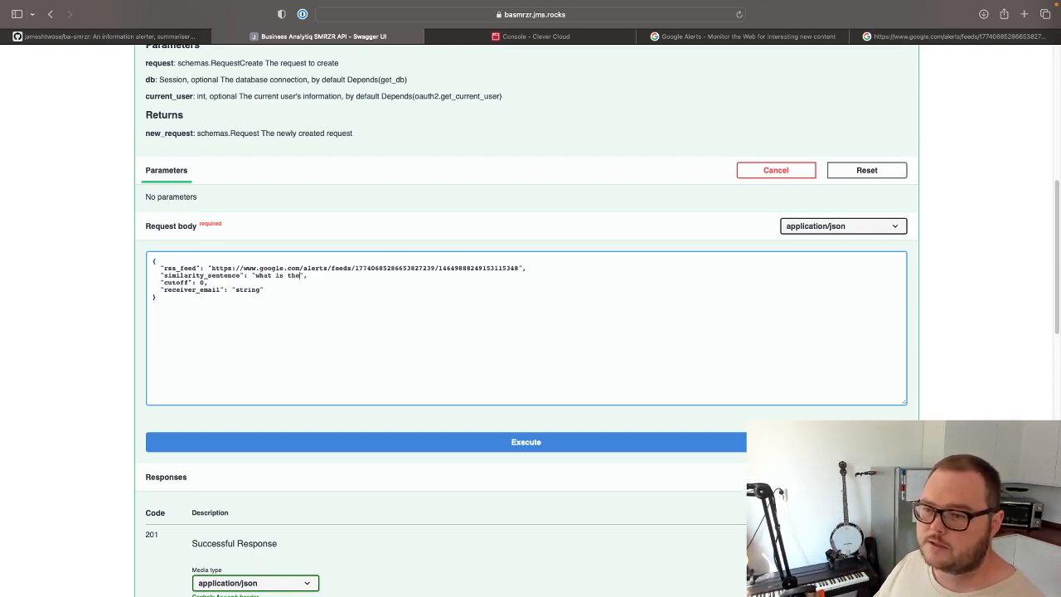
text(test news about global warming?)
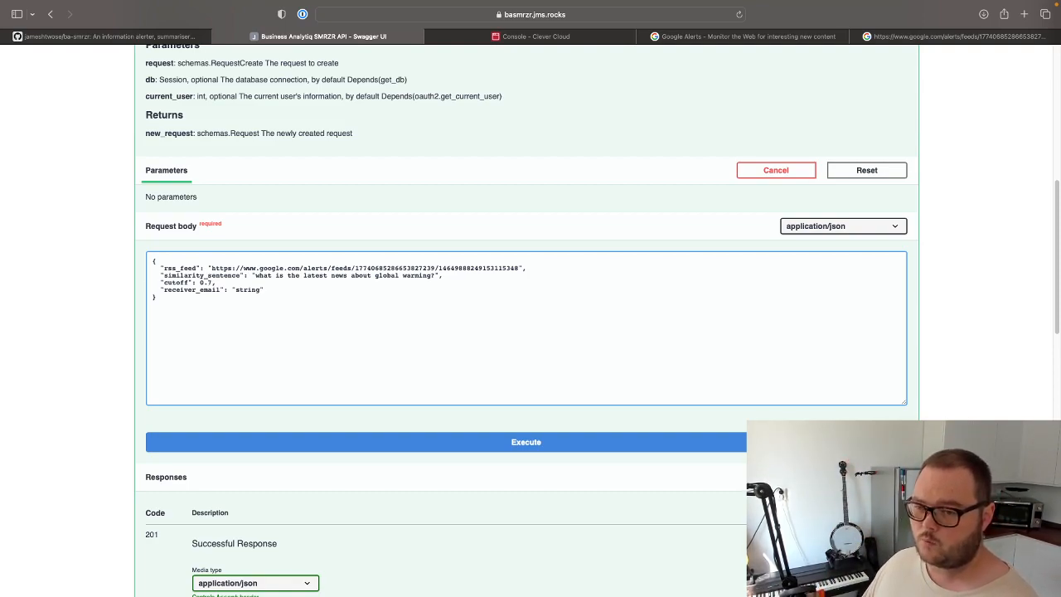
text(,)
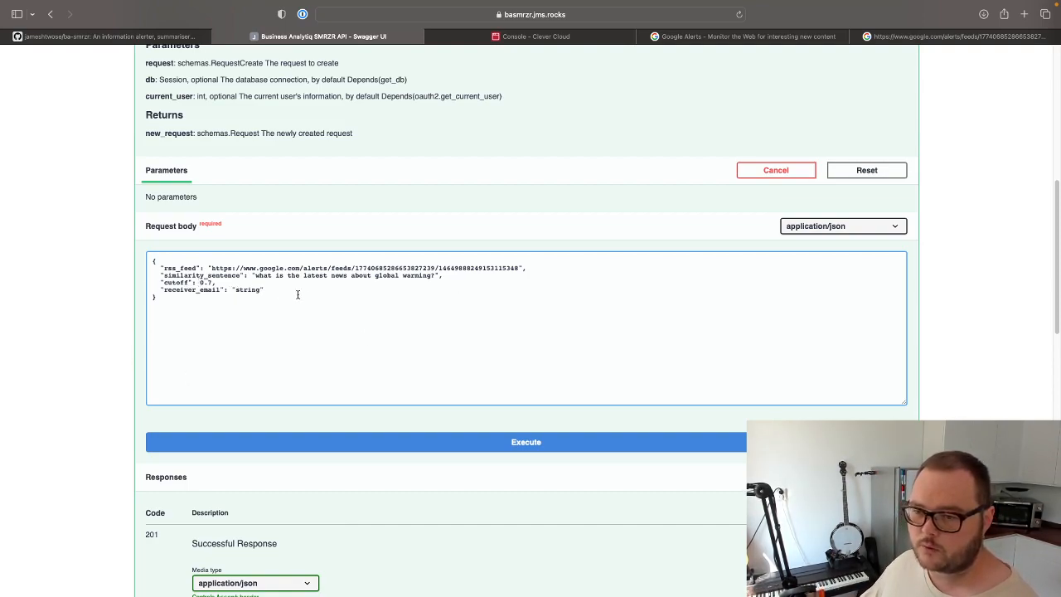
Enter the recipient's email address in lowercase as receiver_email and execute the create_new_request call.
double_click(247, 288)
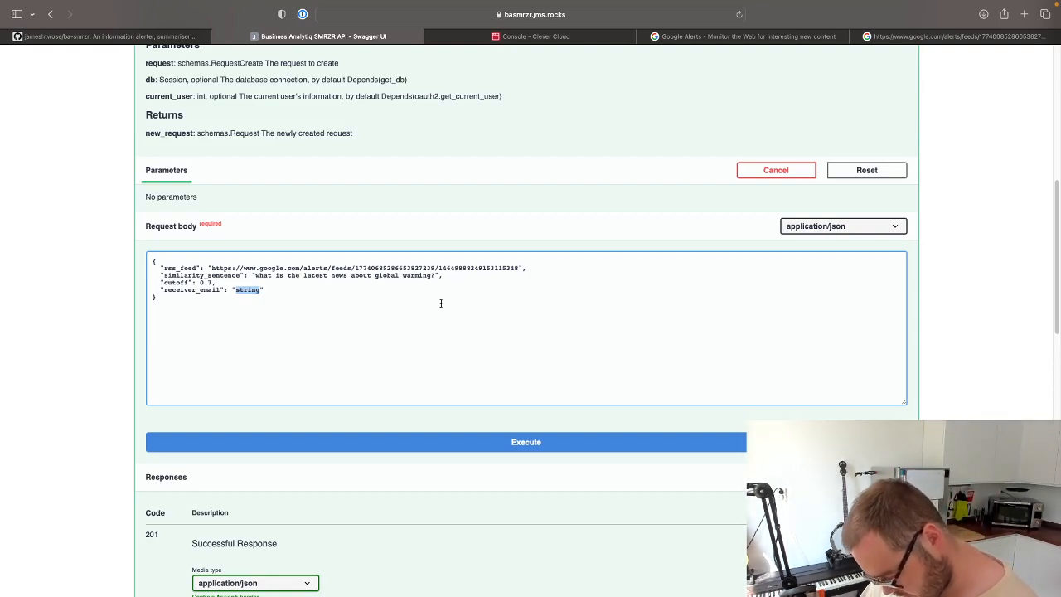
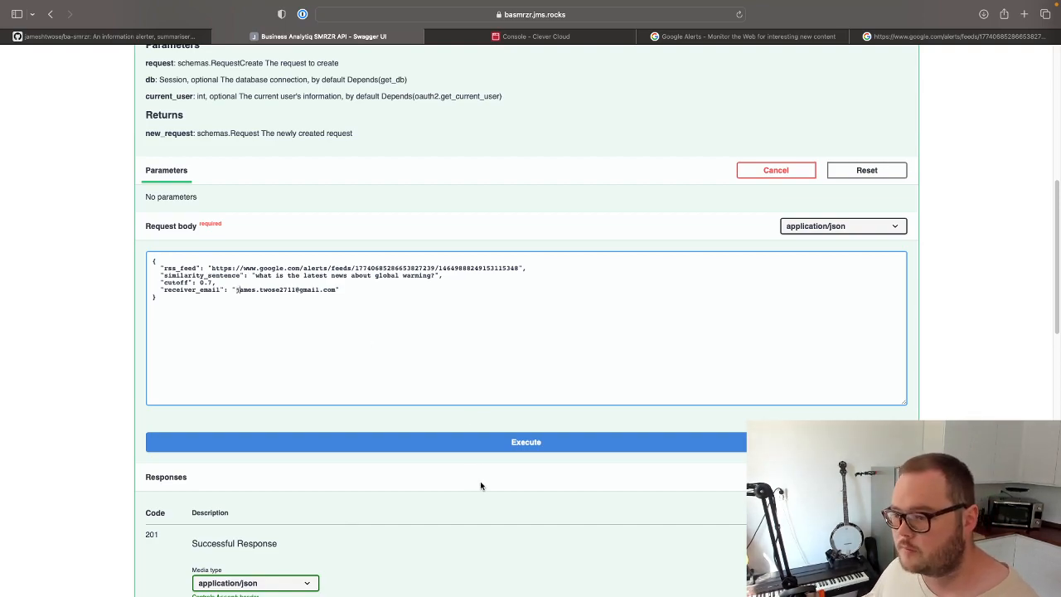
click(479, 442)
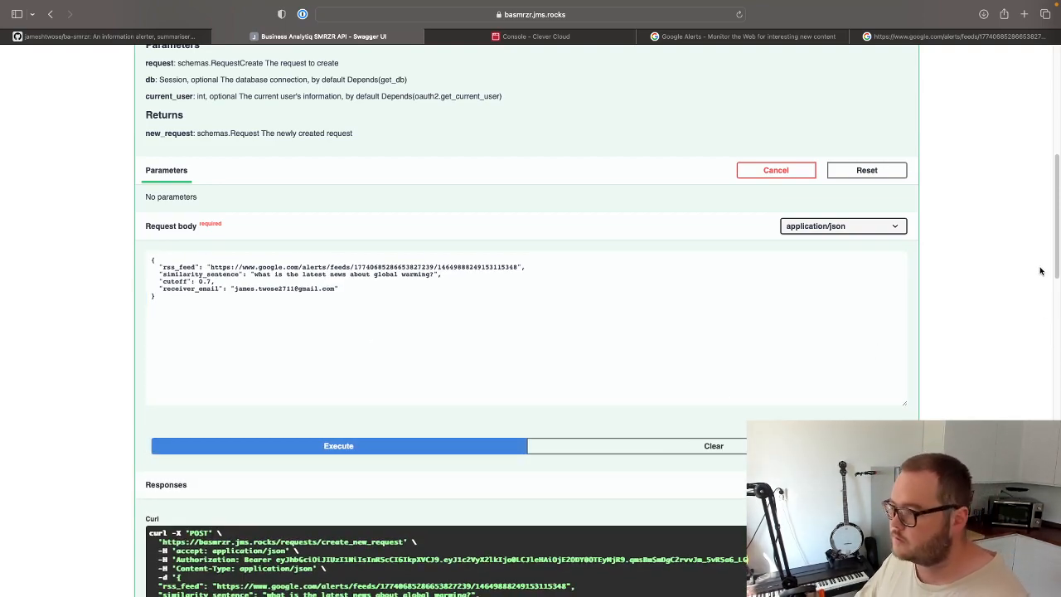
Examine the server response's status code and the returned request details in the response body.
drag(1055, 249, 1060, 336)
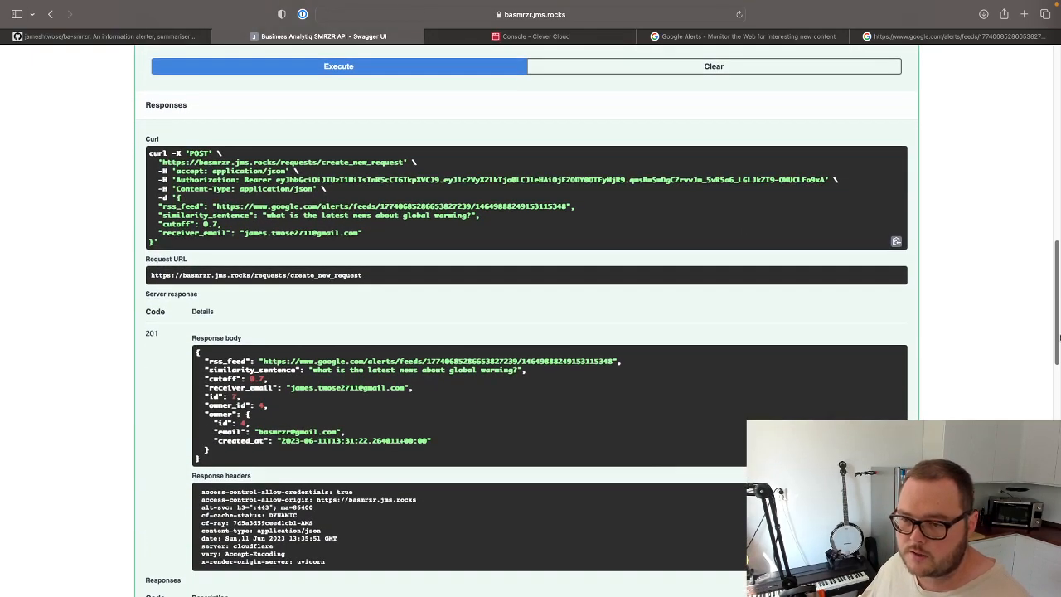
drag(144, 333, 160, 331)
click(149, 335)
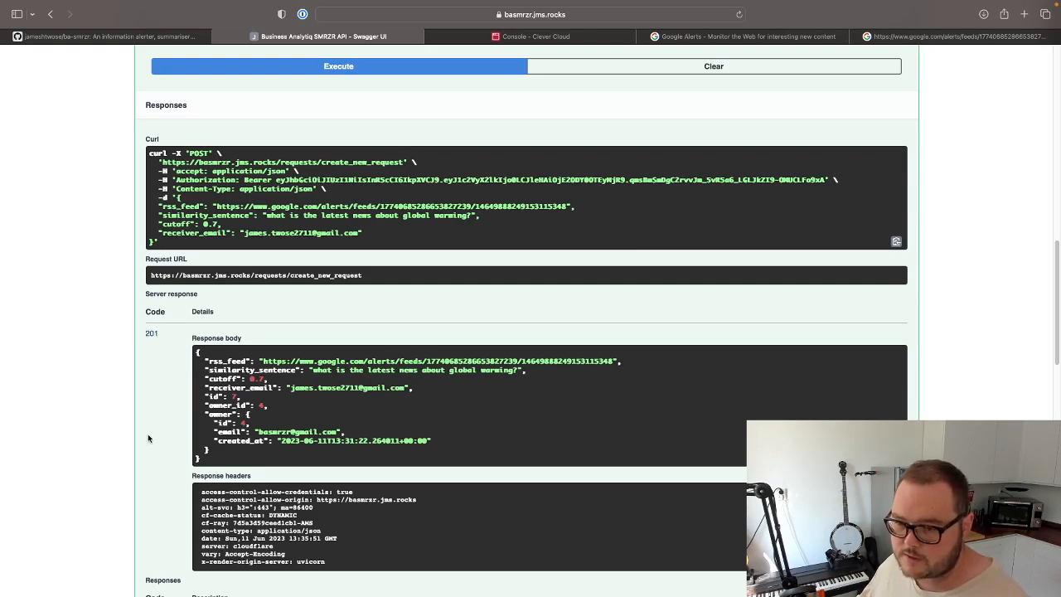
scroll(149, 439, down, 2)
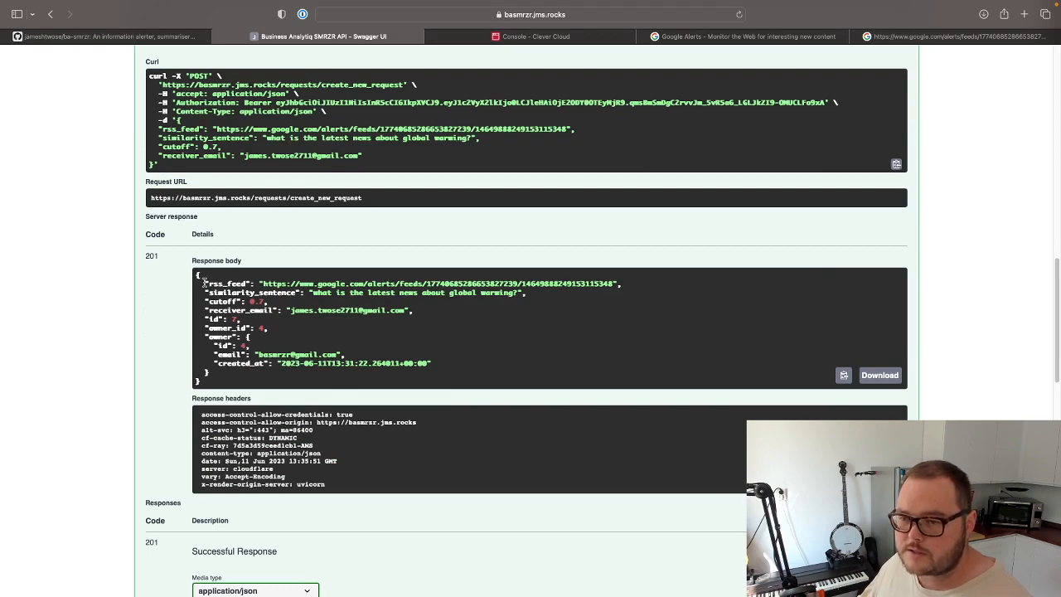
drag(202, 282, 431, 365)
click(346, 356)
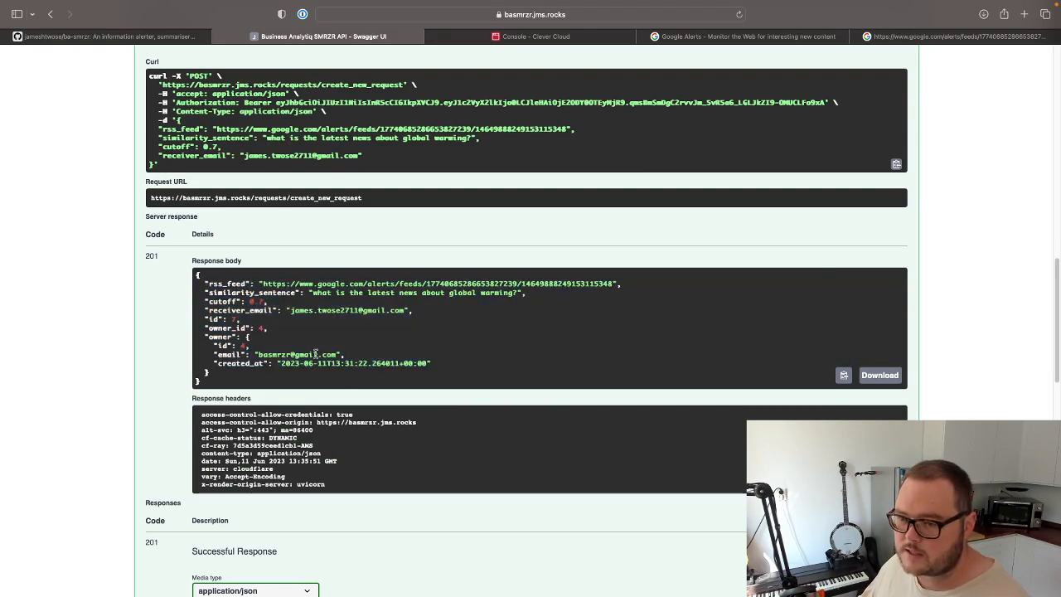
Review the submitted fields, the request id and the owner details in the create_new_request response body.
drag(419, 310, 205, 282)
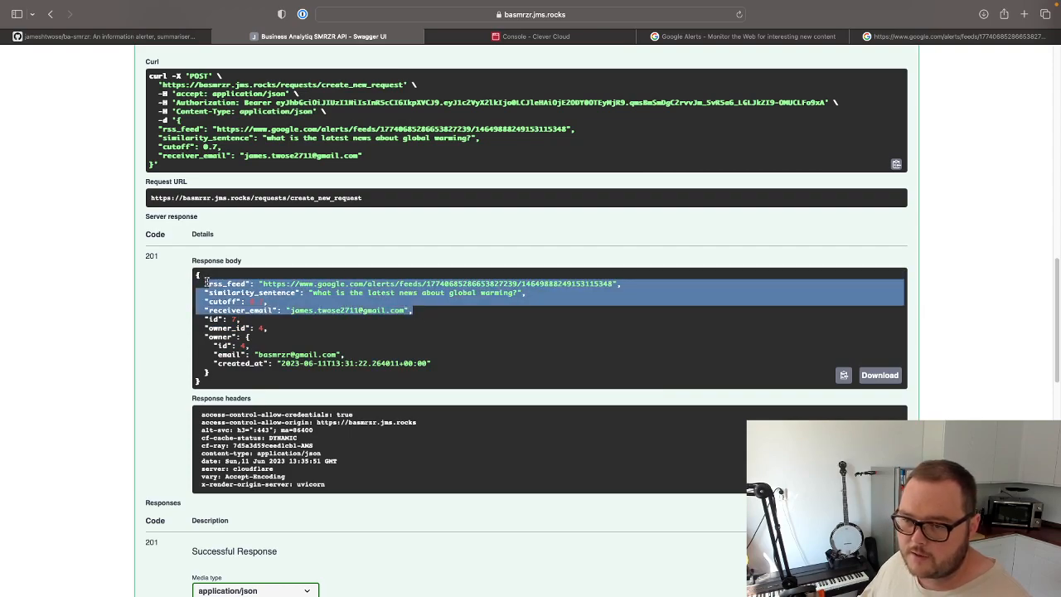
drag(201, 319, 251, 322)
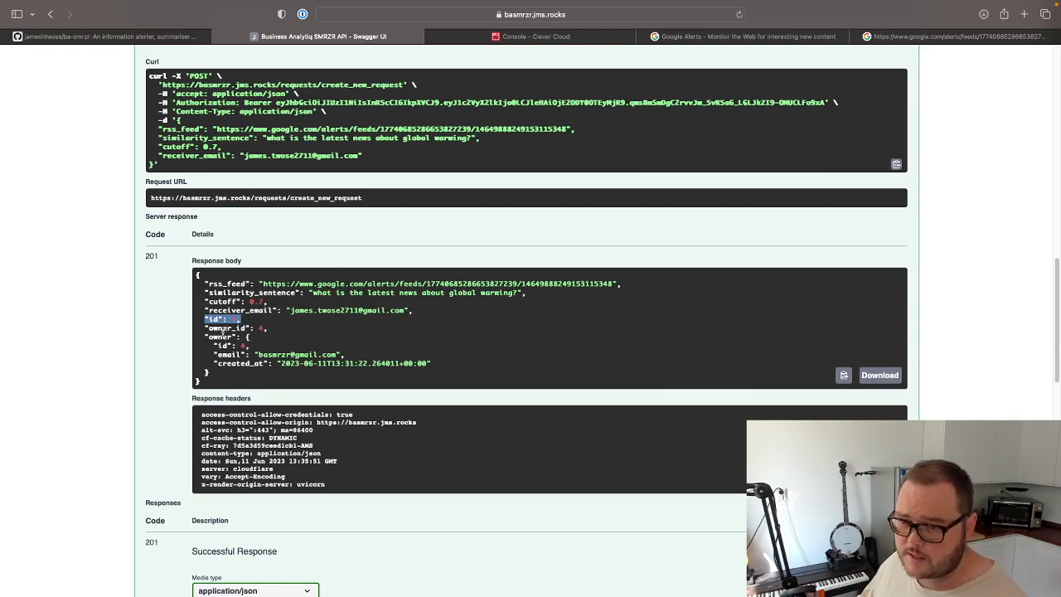
drag(205, 328, 431, 363)
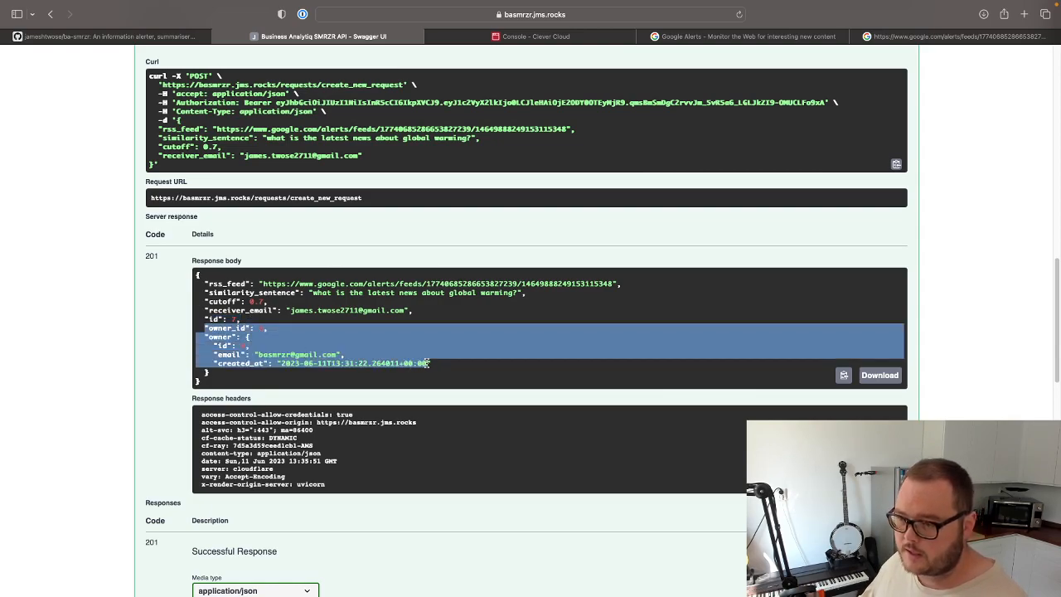
double_click(275, 354)
double_click(290, 363)
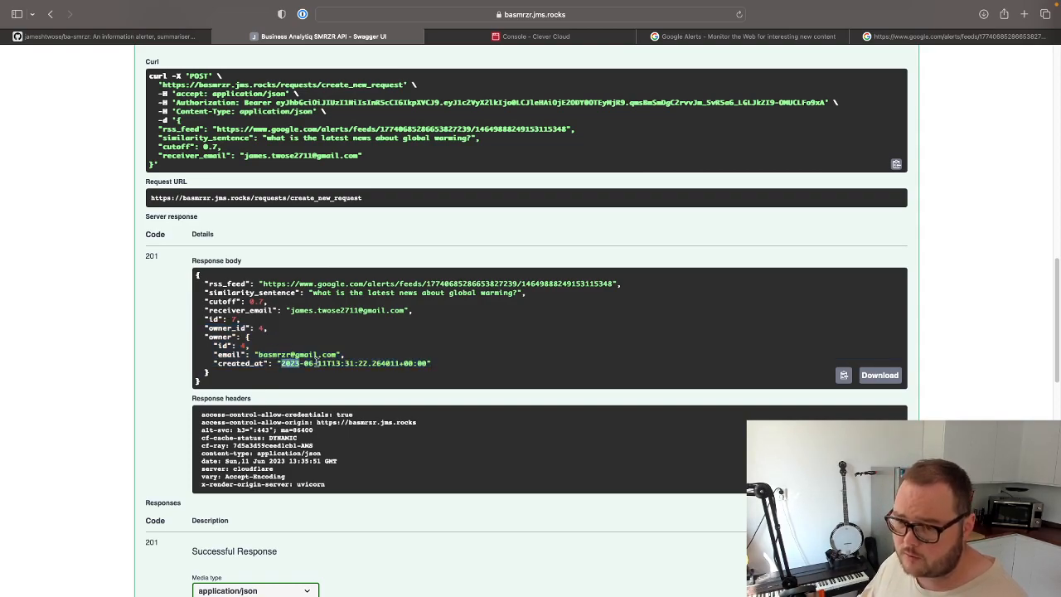
click(483, 363)
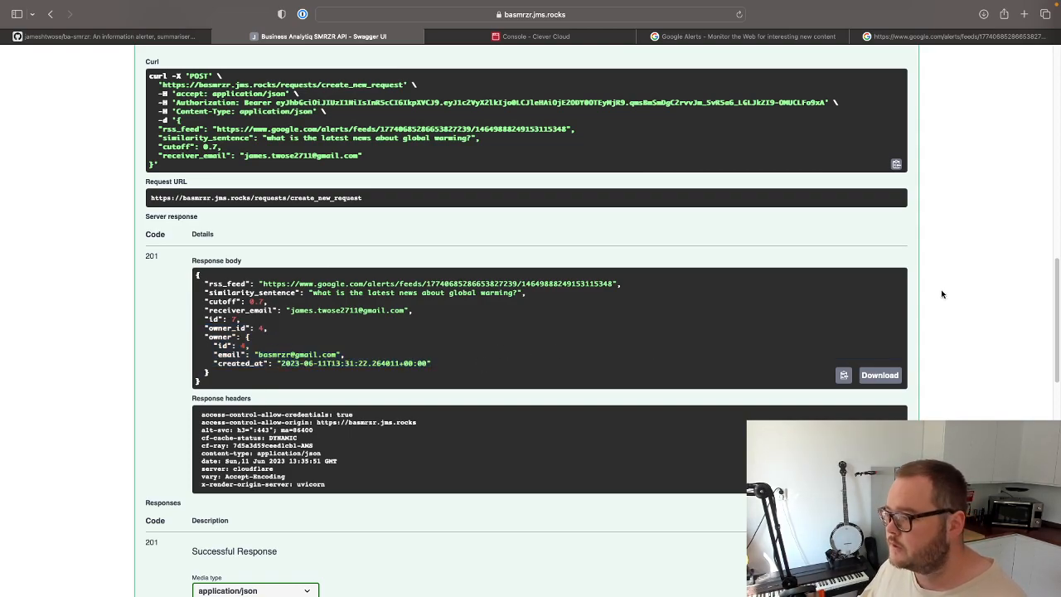
Collapse the create_new_request operation and execute the Get Requests call for the current user.
scroll(984, 342, up, 10)
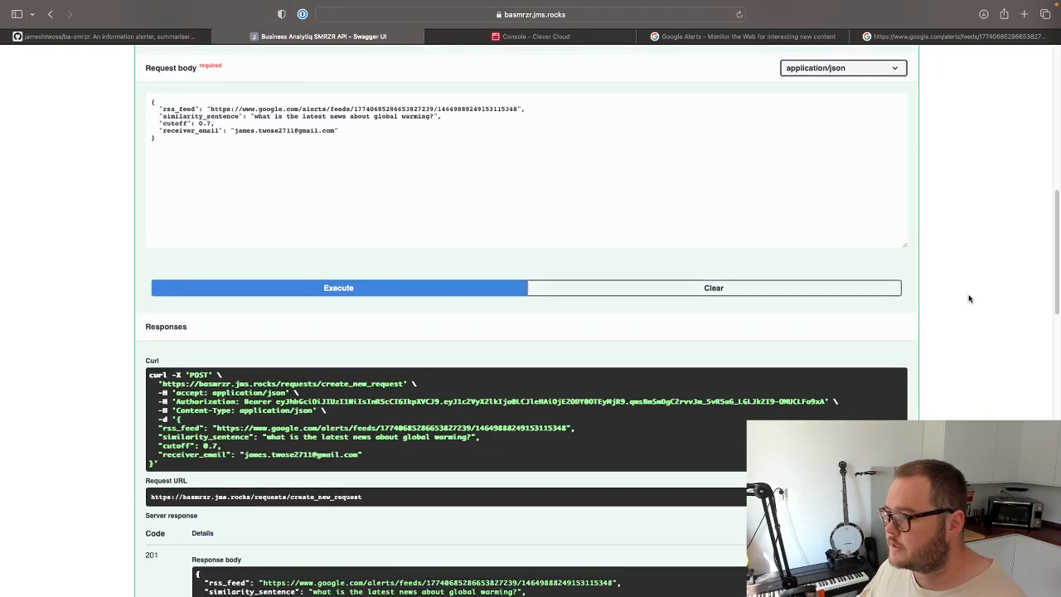
scroll(959, 269, up, 1)
click(878, 110)
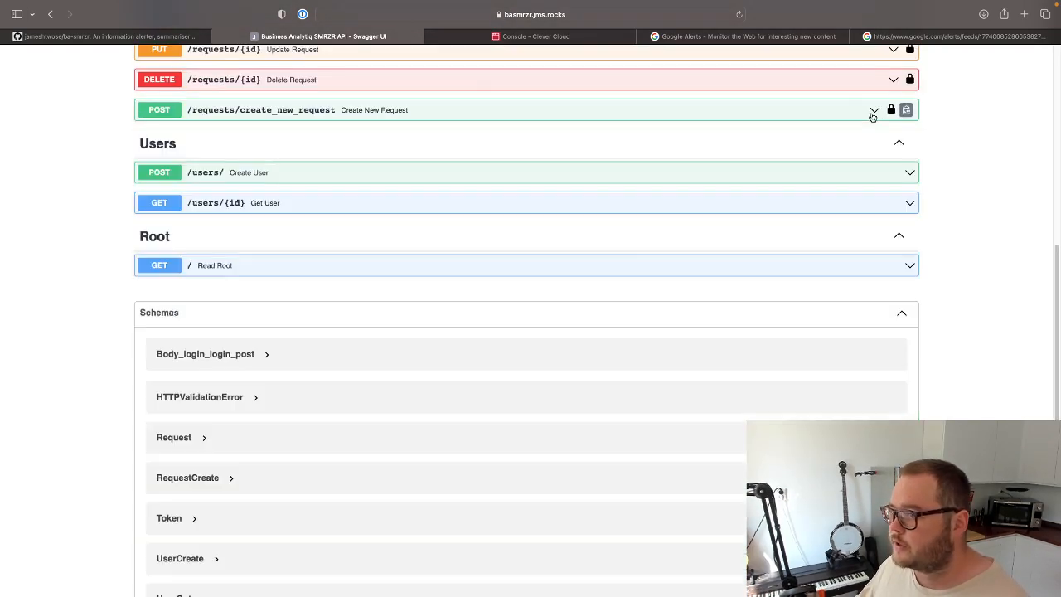
scroll(373, 301, down, 2)
scroll(291, 310, up, 1)
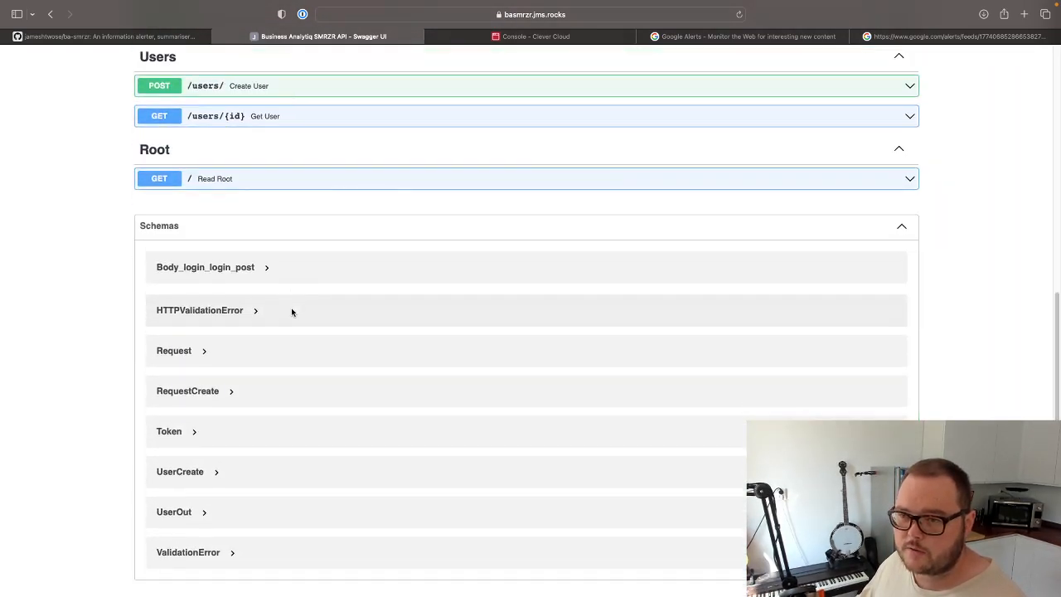
scroll(381, 309, up, 5)
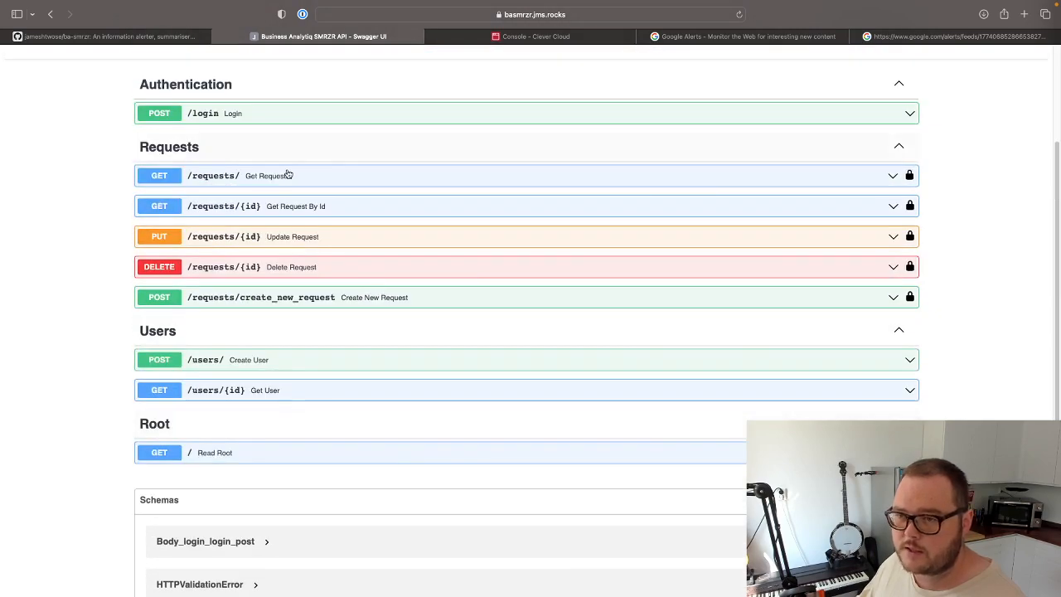
click(267, 176)
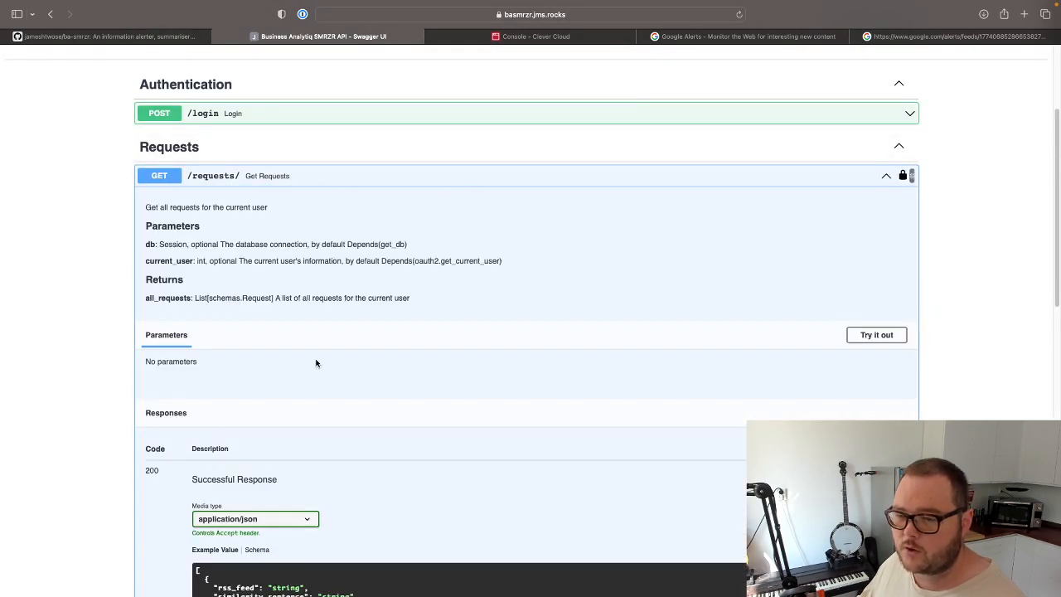
click(872, 334)
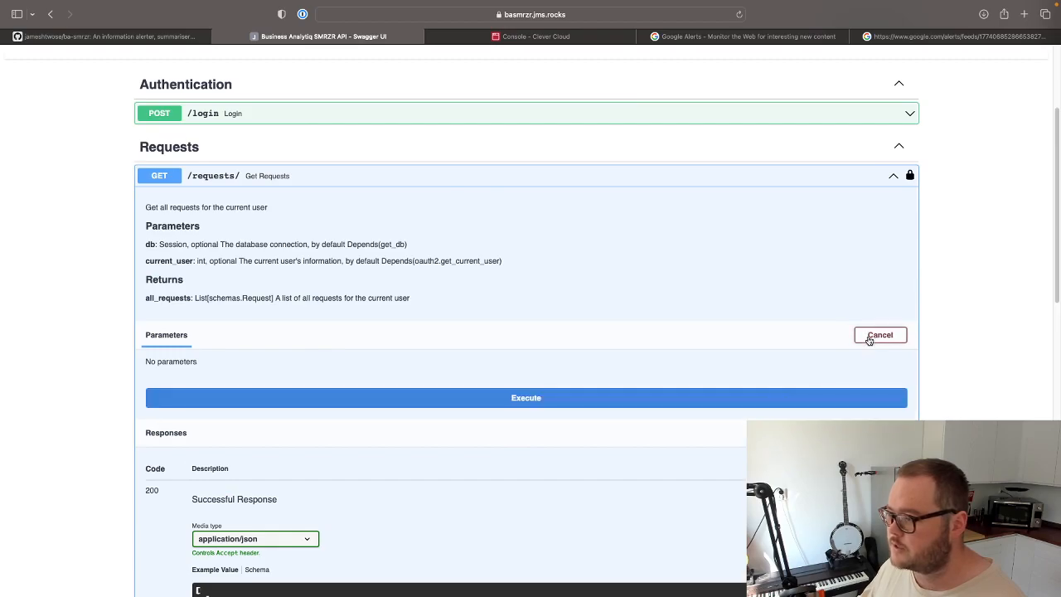
click(369, 402)
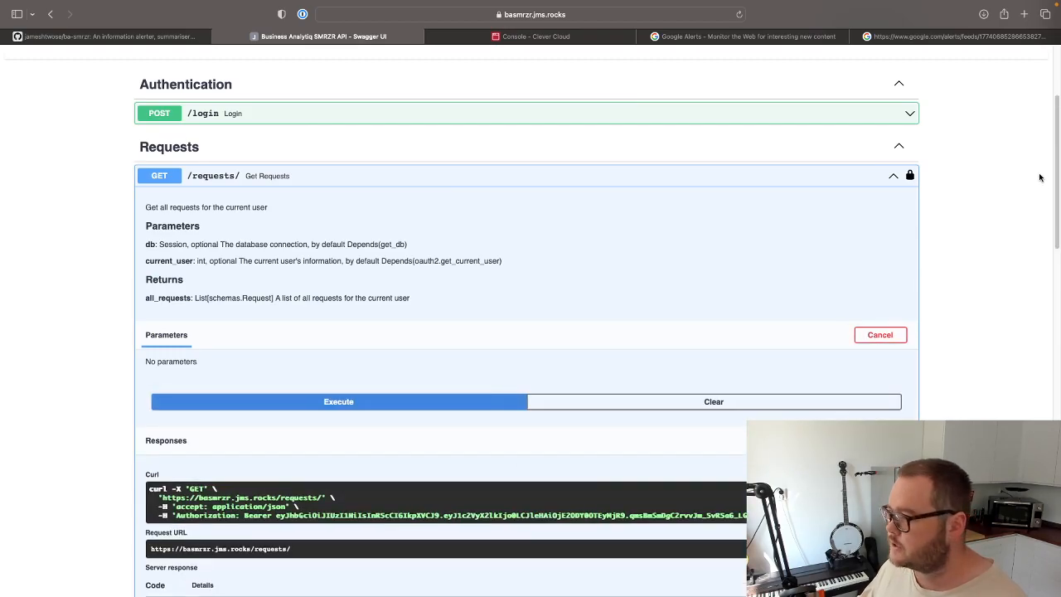
Examine the list of requests in the Get Requests response body and collapse the operation.
scroll(259, 357, down, 10)
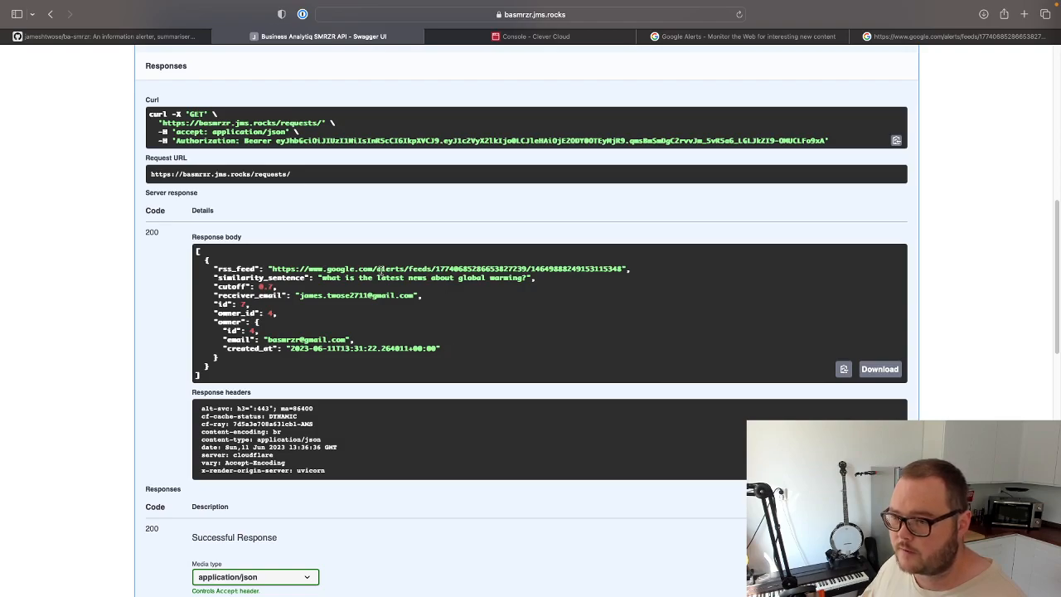
drag(196, 251, 224, 375)
click(511, 331)
scroll(986, 237, up, 1)
scroll(985, 237, up, 6)
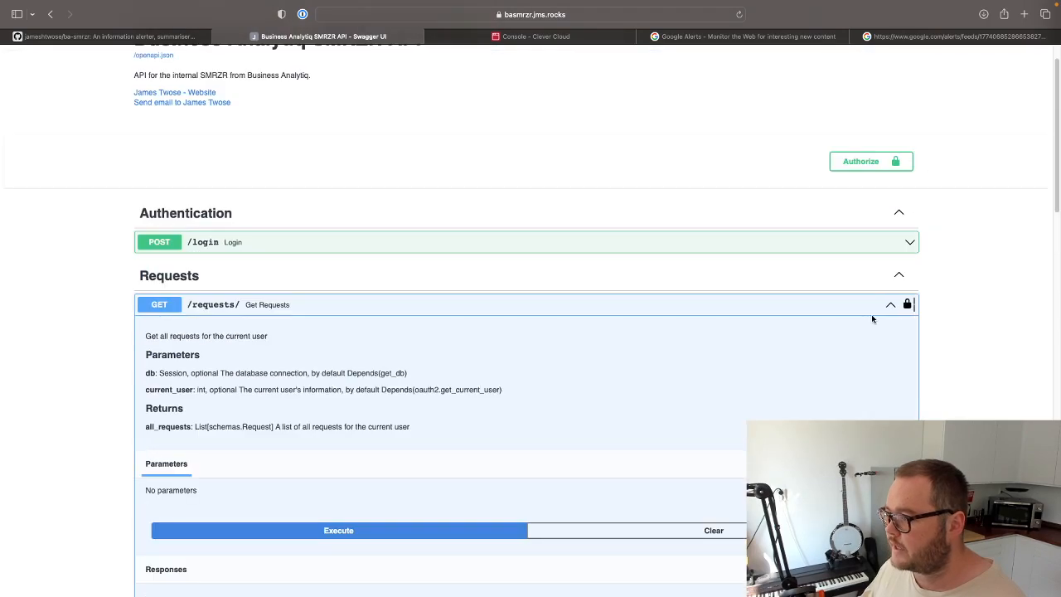
click(884, 306)
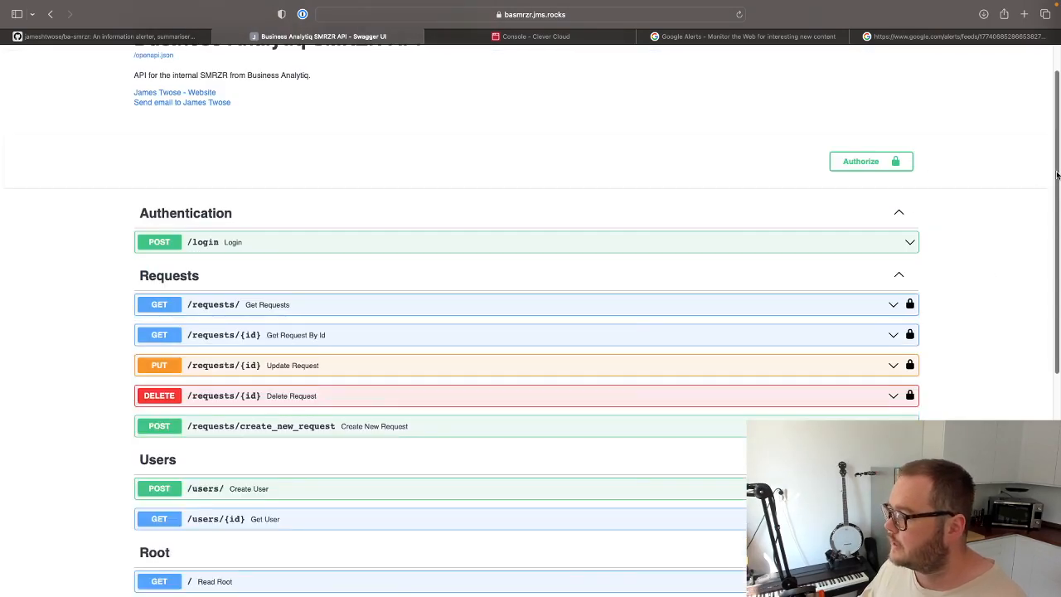
Look through the Update Request operation's description and parameters, and collapse it.
scroll(985, 318, down, 3)
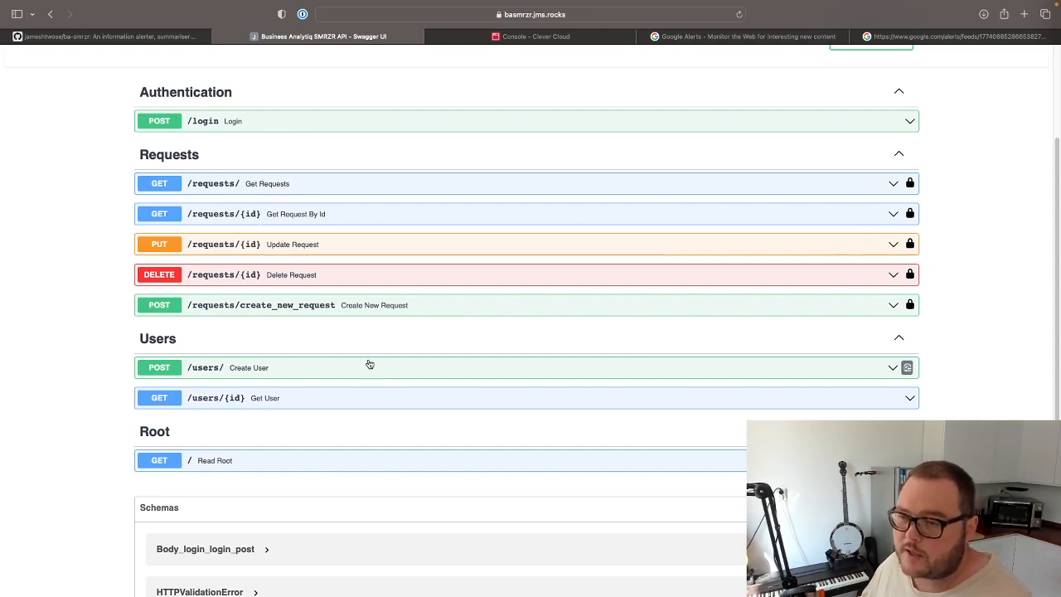
click(365, 250)
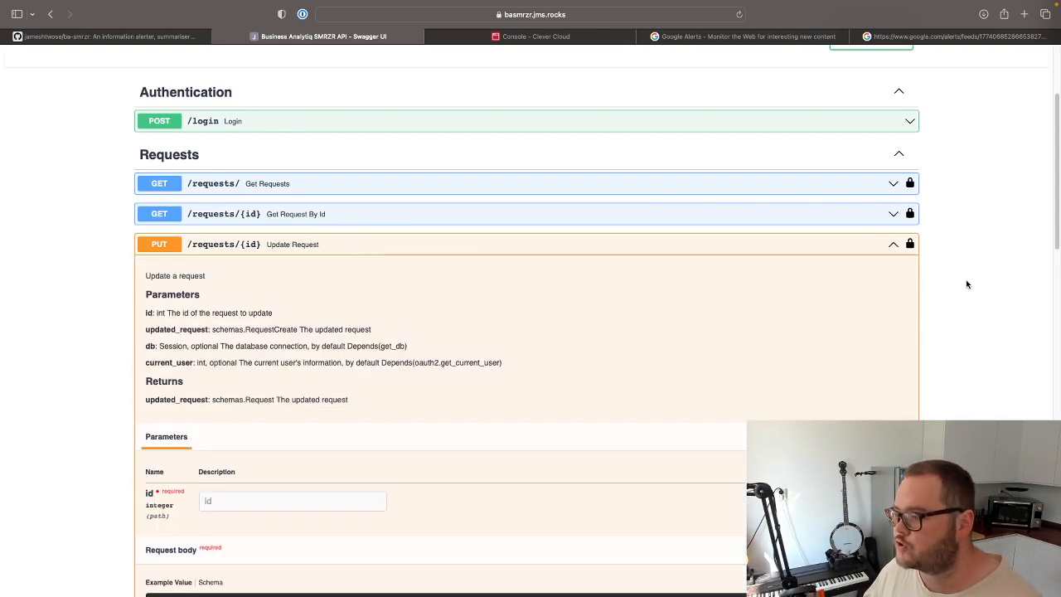
scroll(966, 284, down, 2)
scroll(966, 287, up, 2)
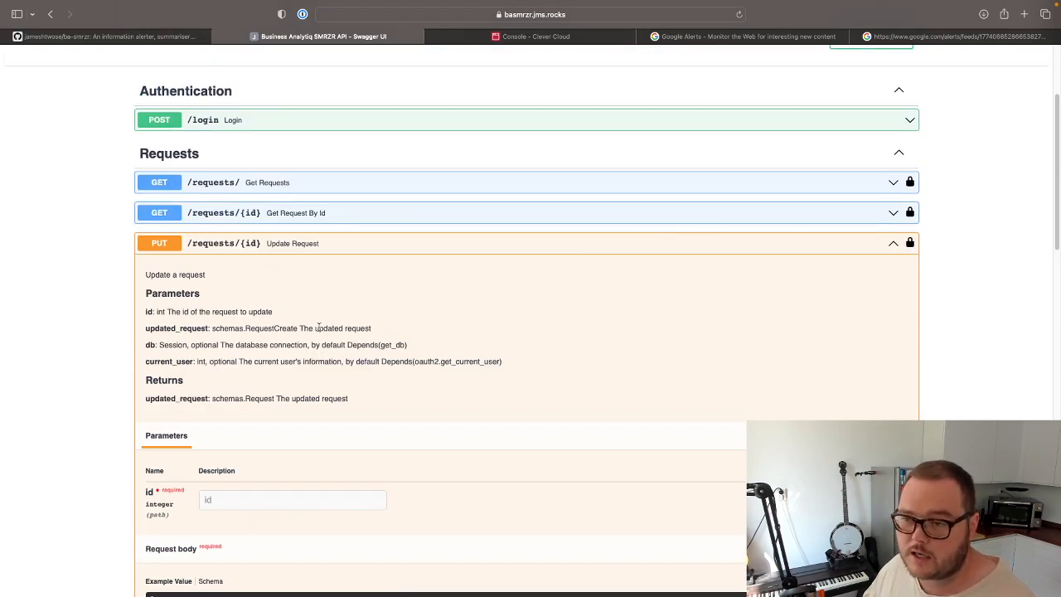
click(353, 247)
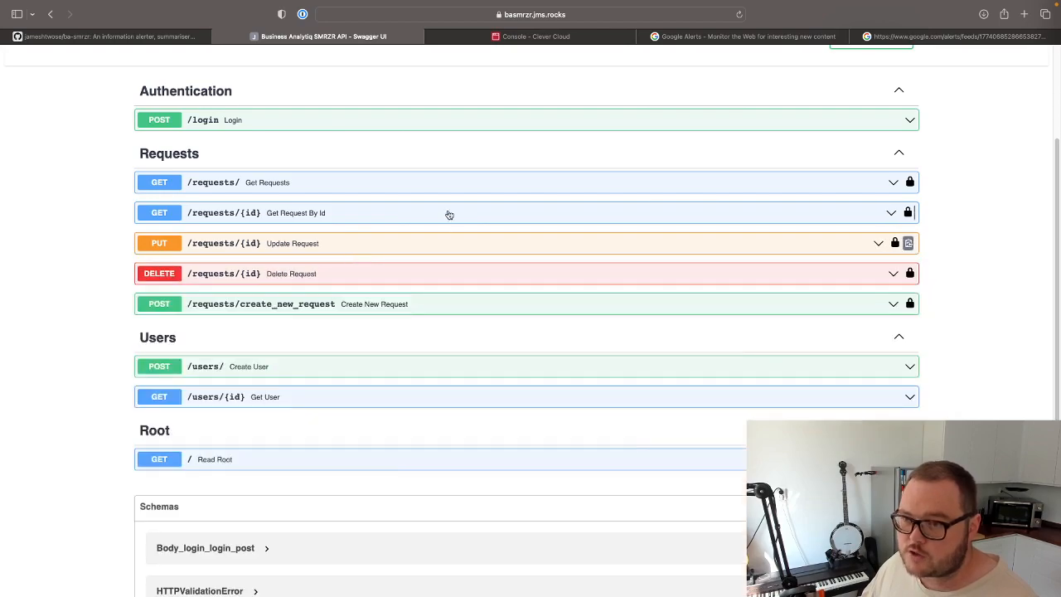
Look up the existing request's id and similarity sentence in the Get Requests response, and collapse that operation.
click(265, 183)
scroll(326, 425, down, 4)
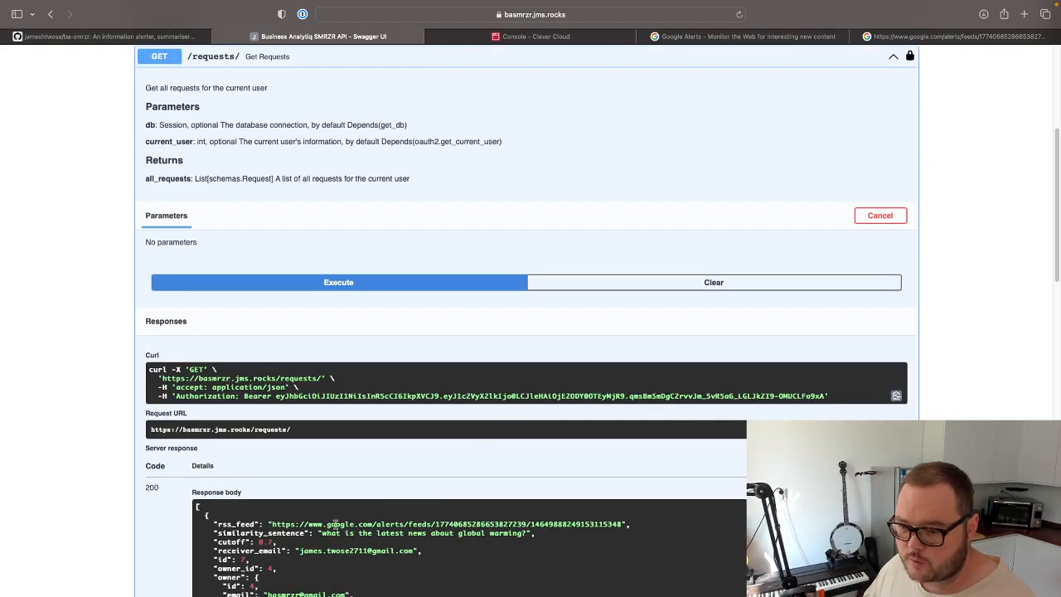
double_click(241, 537)
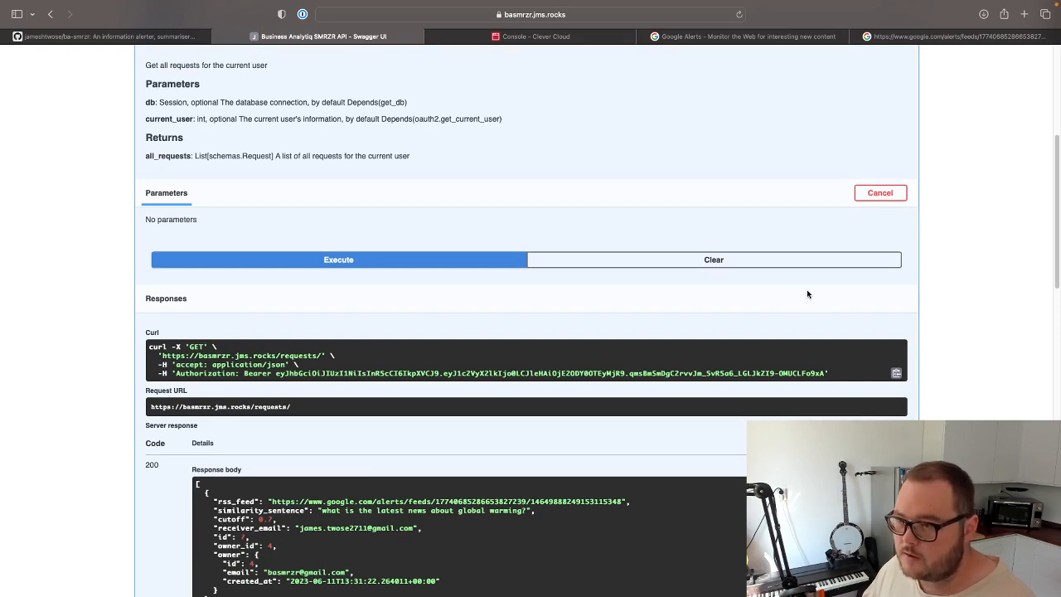
scroll(606, 320, up, 3)
click(819, 146)
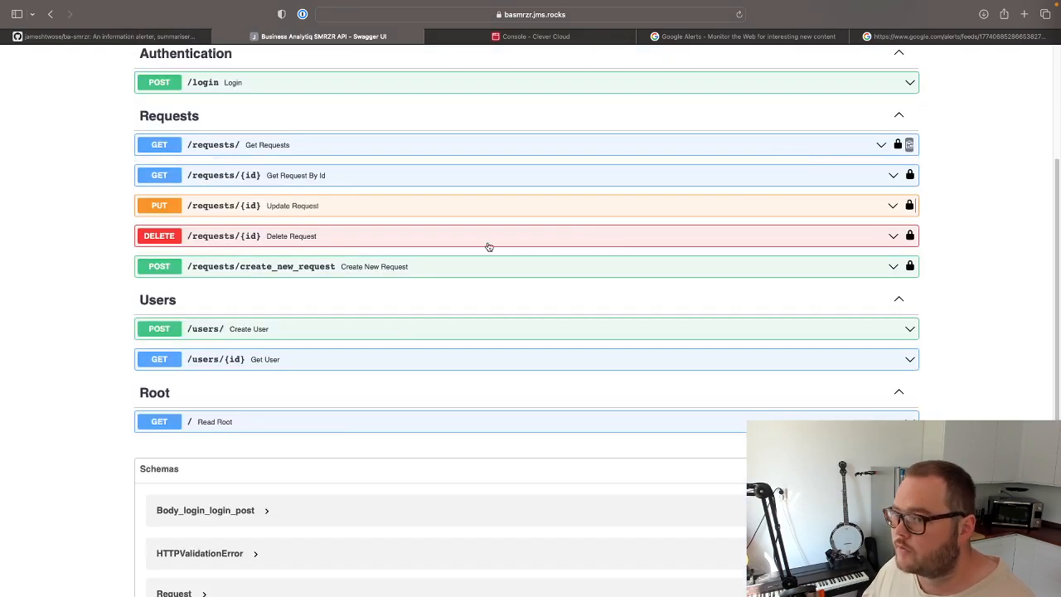
Make the Update Request operation editable and set its id parameter to 7.
click(303, 207)
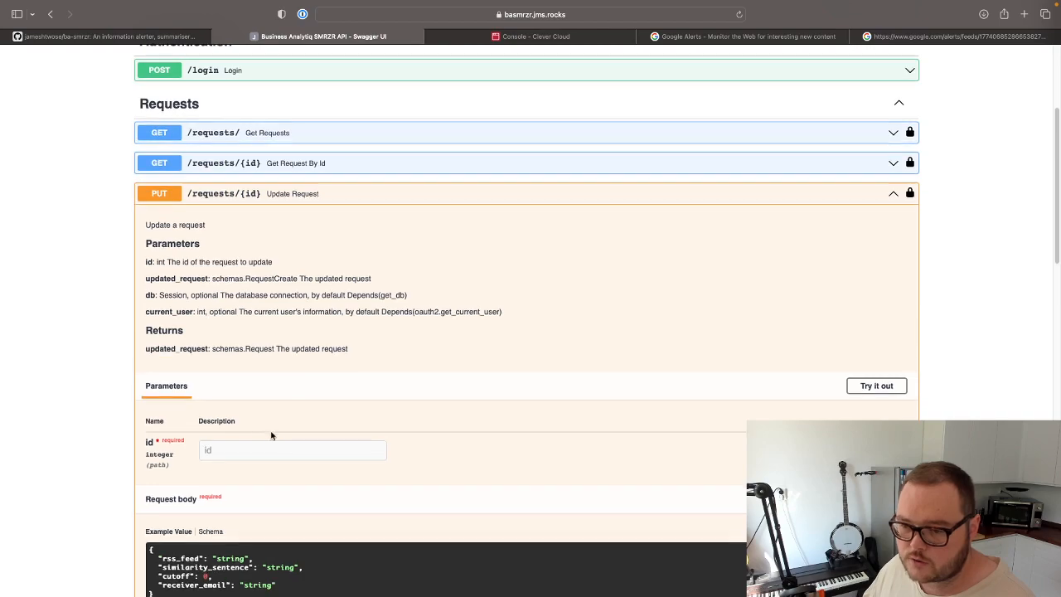
scroll(472, 419, down, 2)
click(876, 295)
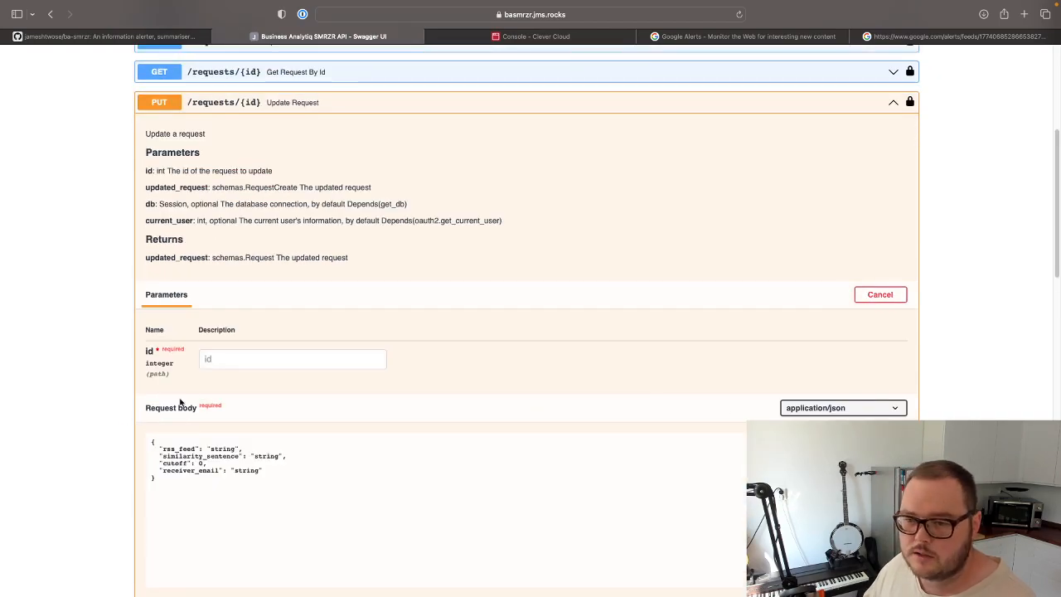
click(263, 363)
text(7)
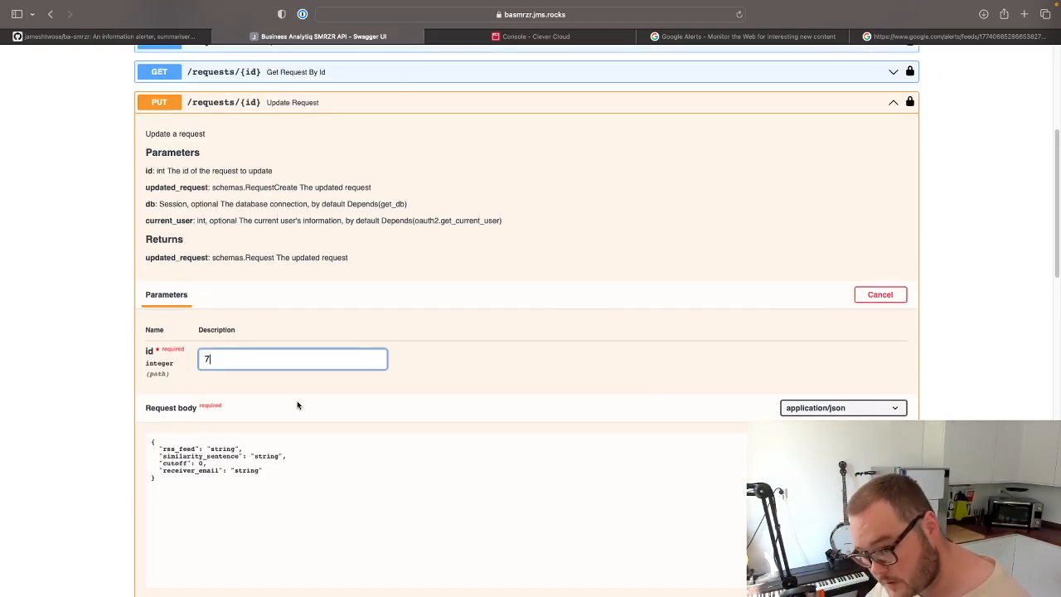
Replace the rss_feed placeholder in the update request body with the address copied from the global warming feed page.
click(332, 495)
double_click(222, 449)
click(917, 38)
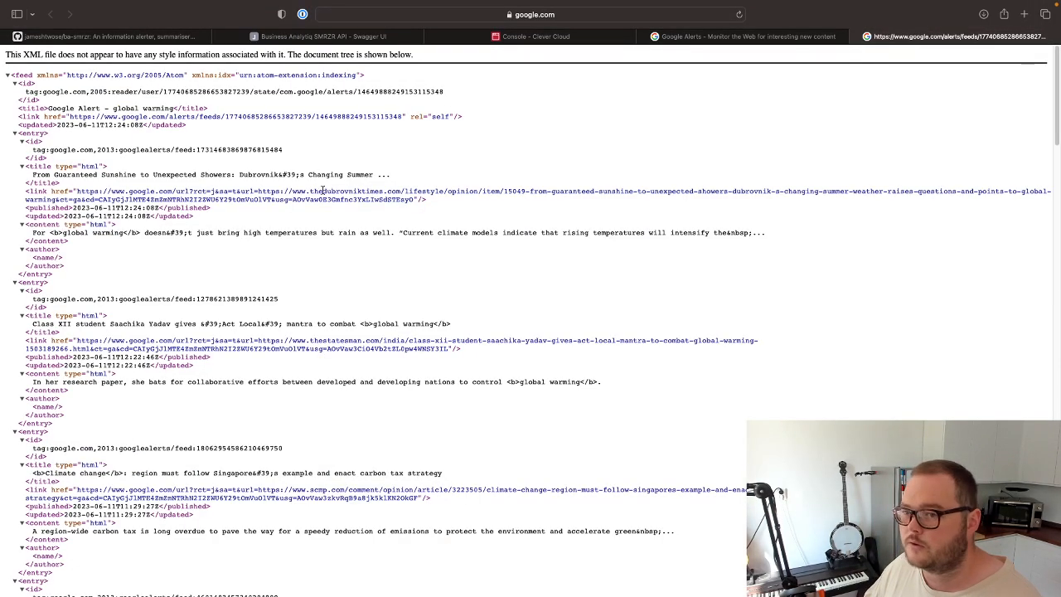
click(597, 14)
key(super+c)
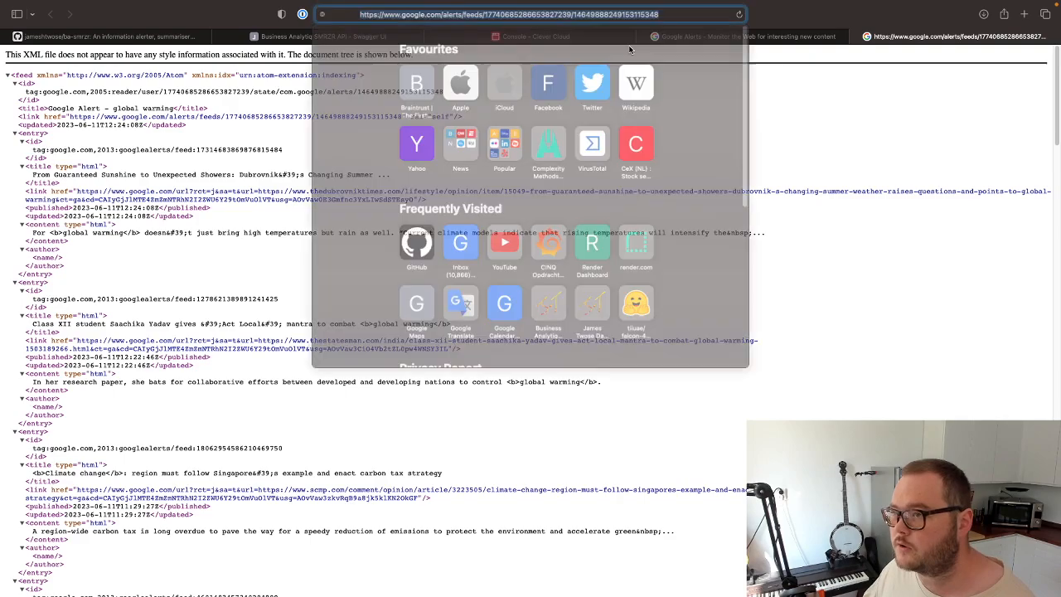
click(843, 345)
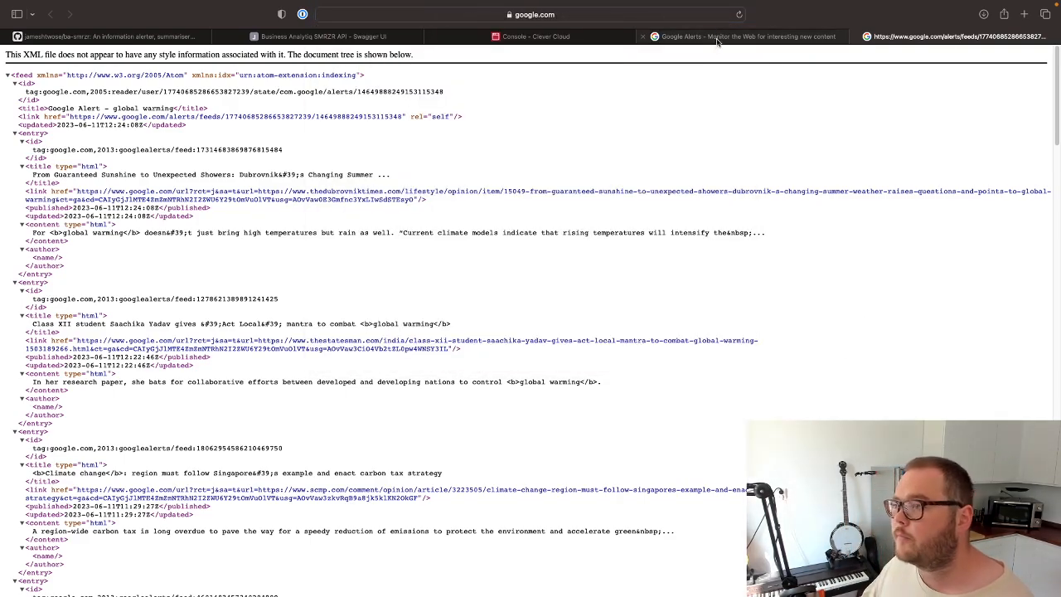
click(743, 36)
click(421, 39)
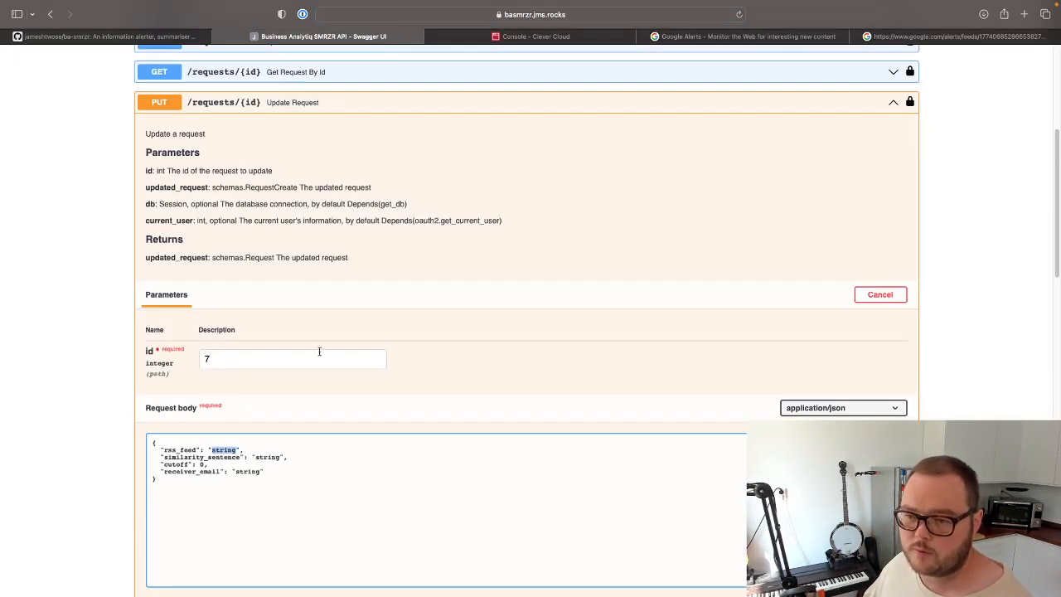
key(super+v)
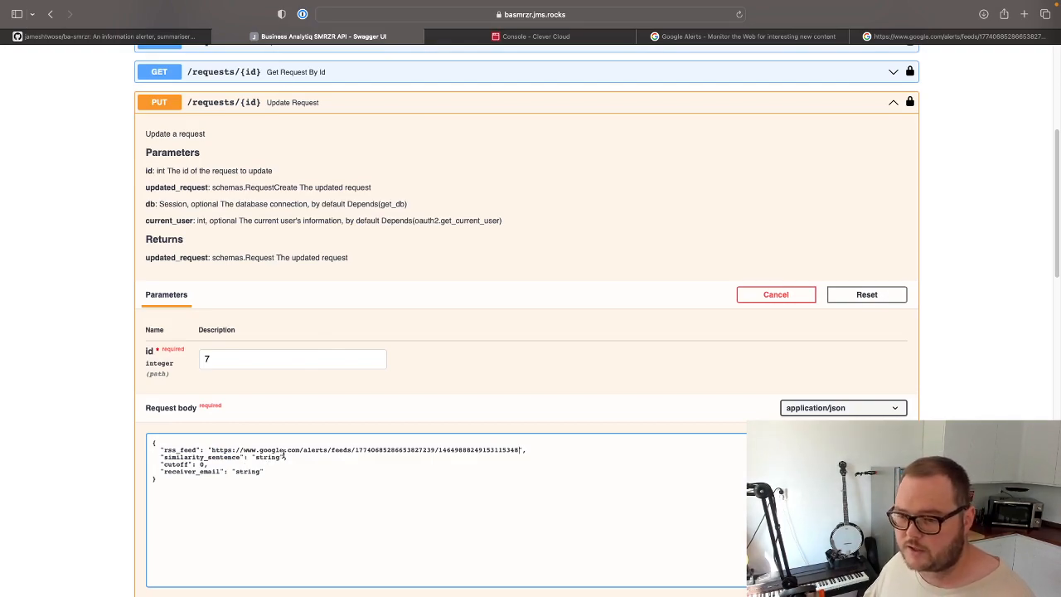
Replace the similarity_sentence placeholder in the update request body with "how many forest fires have happened?".
double_click(265, 456)
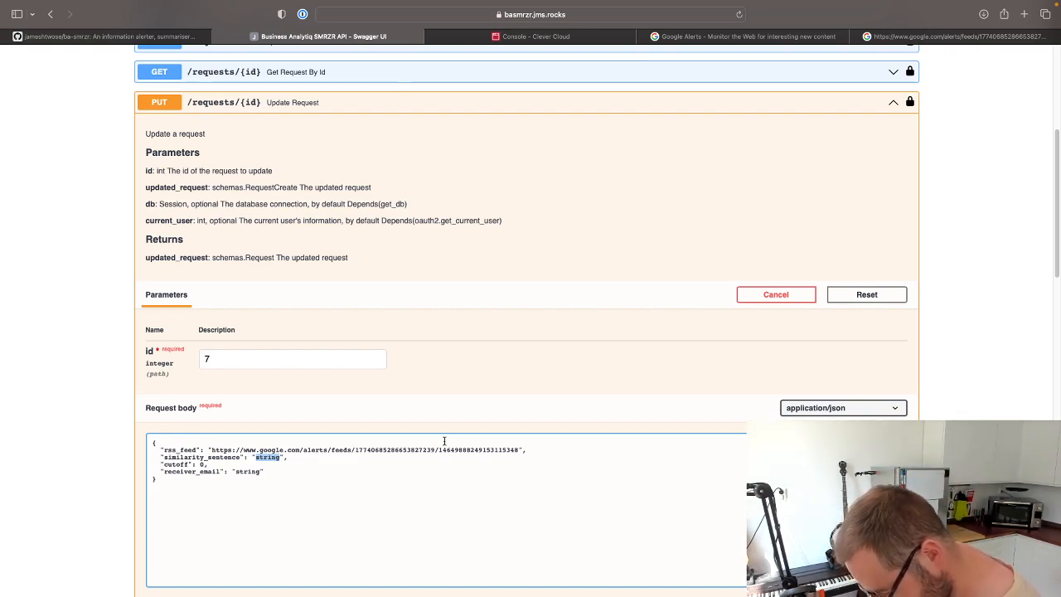
text(how many fi)
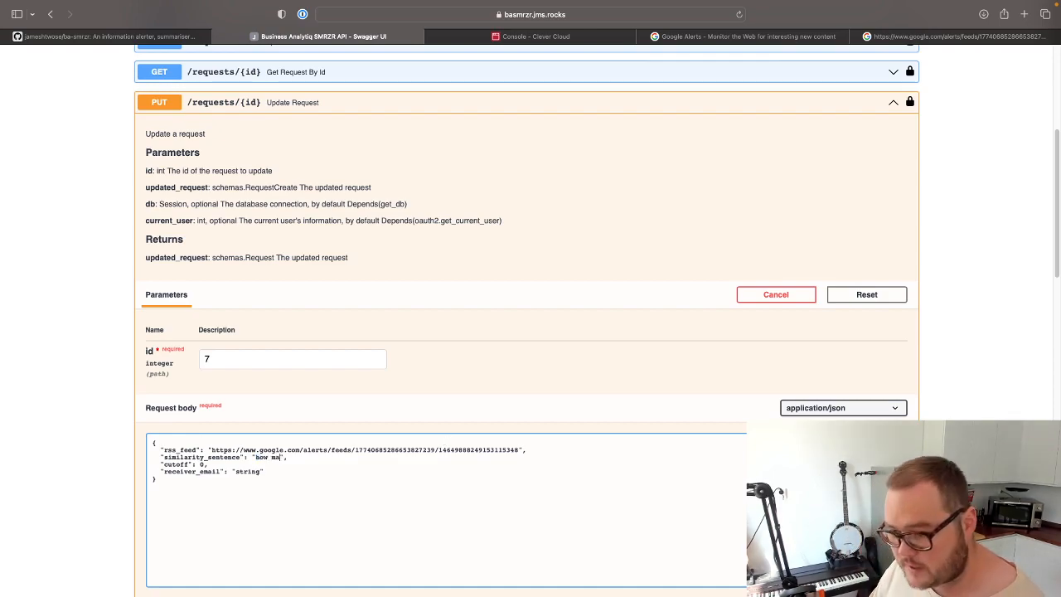
text(nyforest fires)
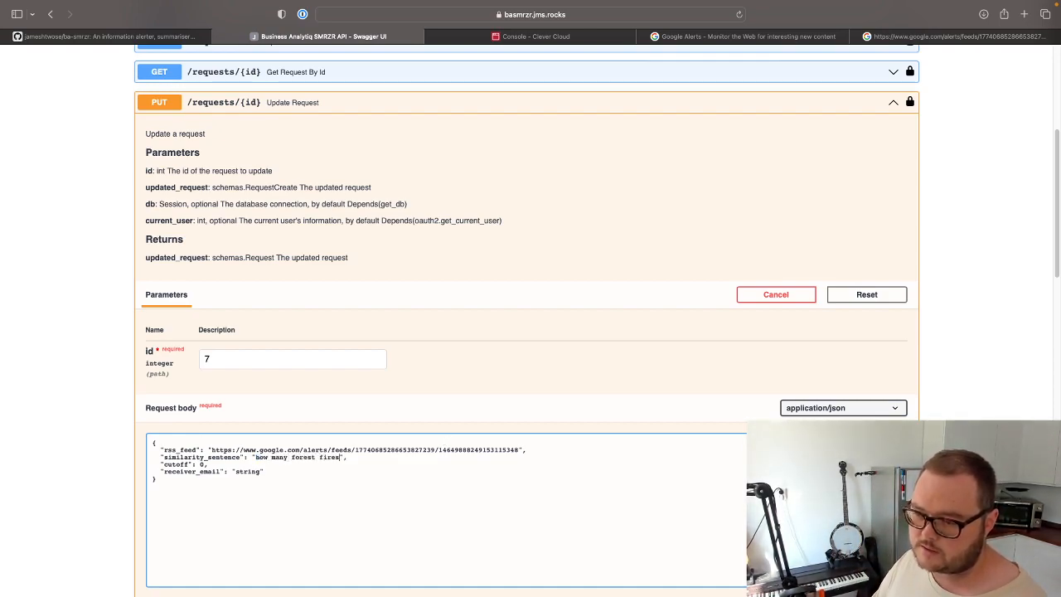
text( have happened?)
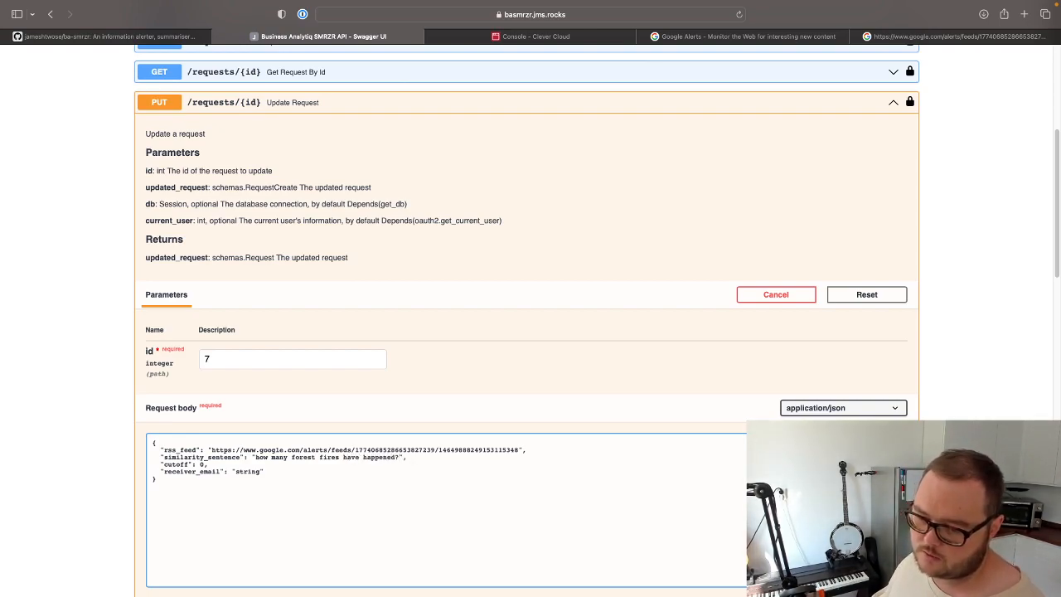
Reword the similarity sentence in the update request body to "what is the latest news on forest fires?".
drag(255, 457, 286, 457)
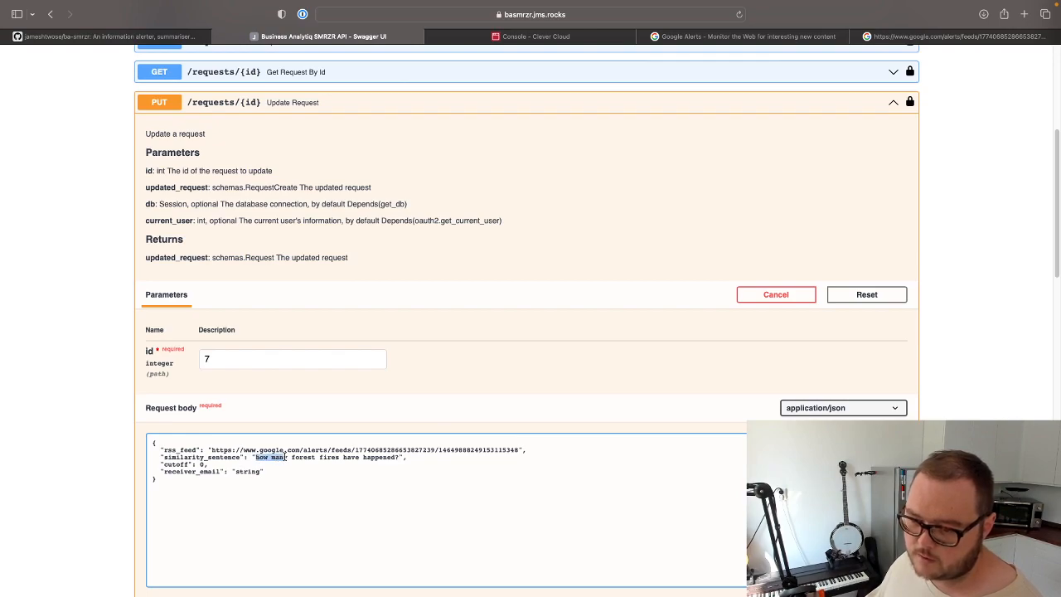
text(what is)
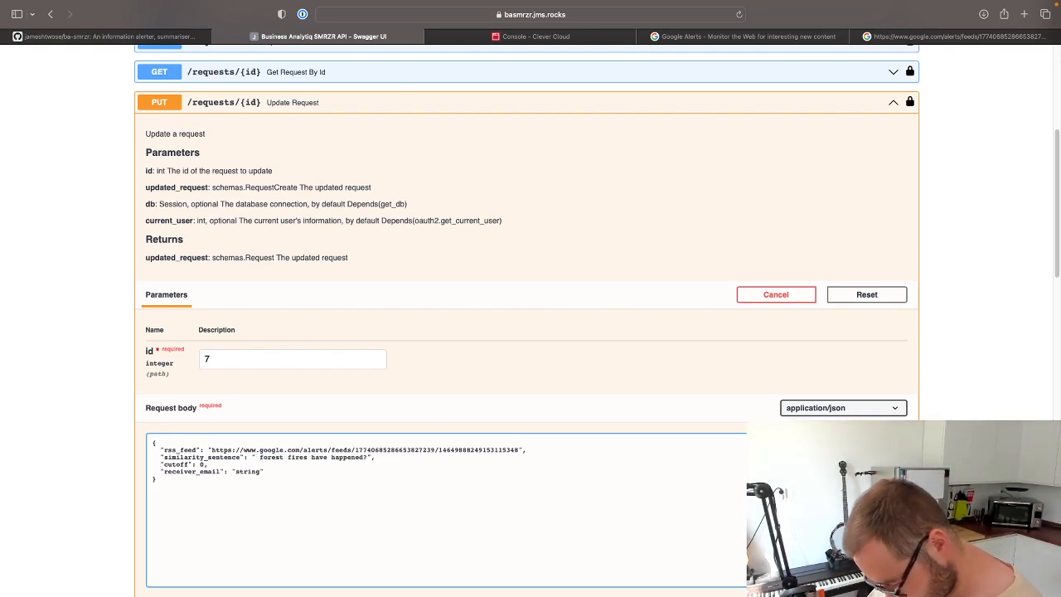
text( the latest new)
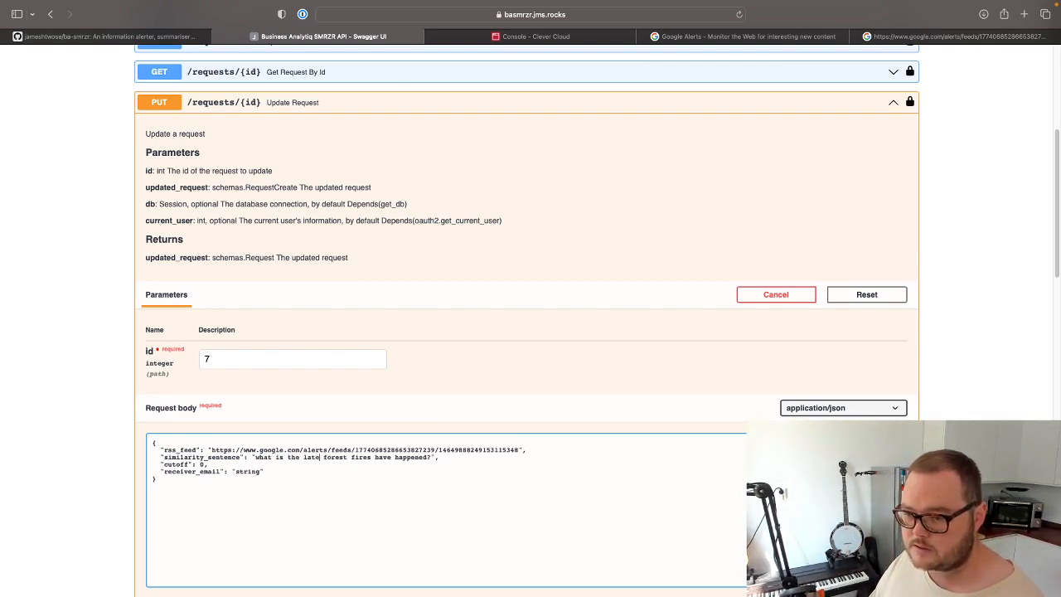
text(s on)
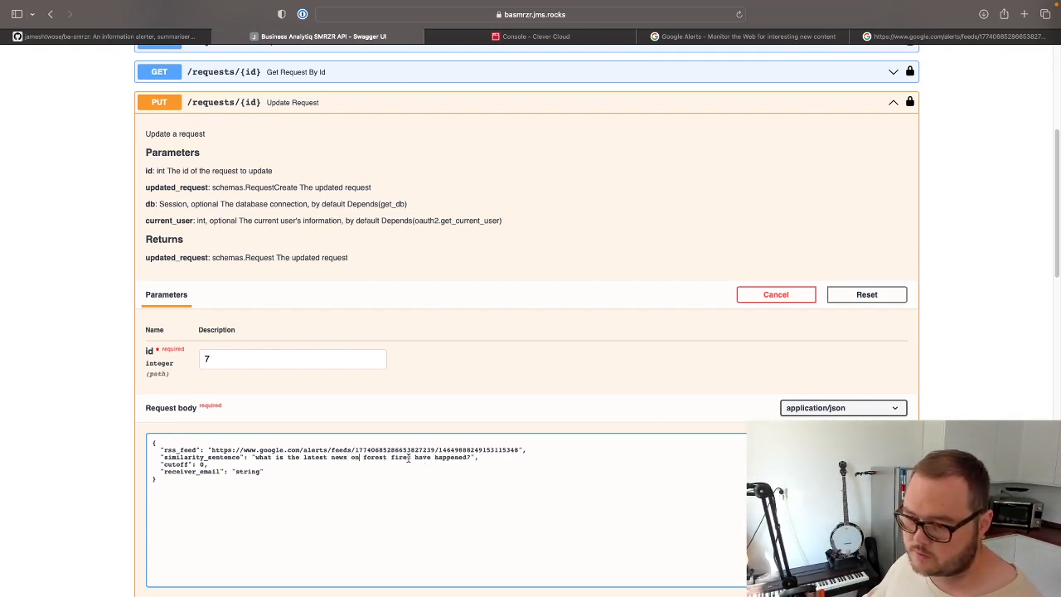
drag(412, 456, 470, 457)
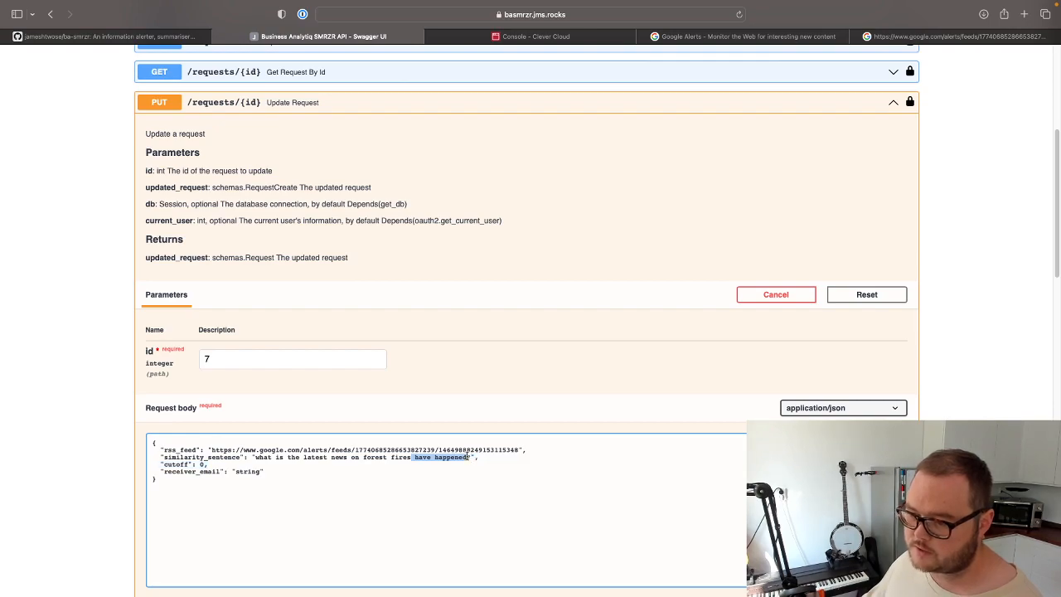
key(BackSpace)
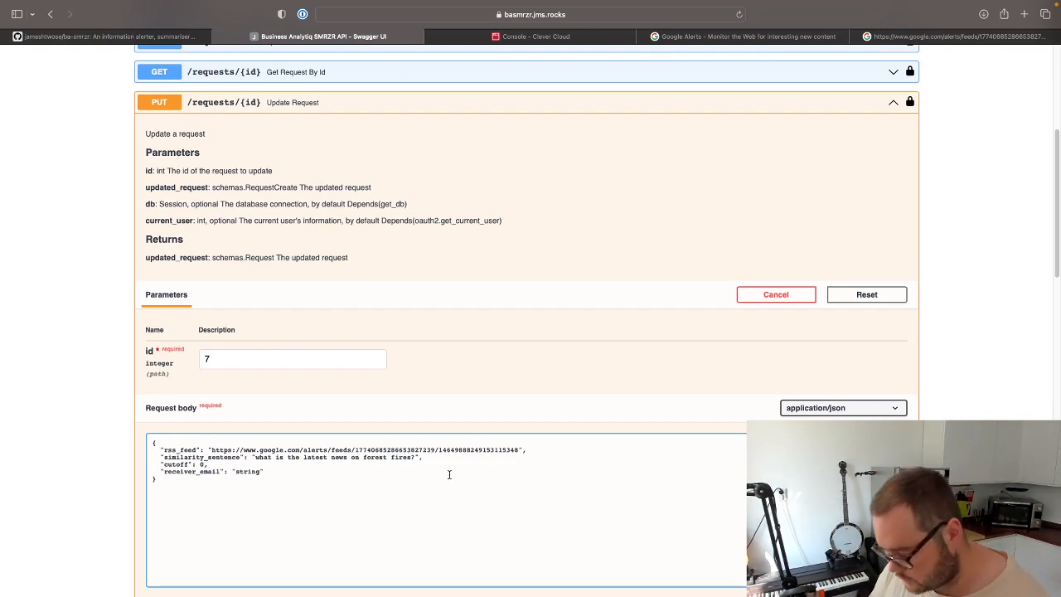
Set the cutoff to 0.3 and enter the recipient's email address as the receiver_email in the update request body.
key(Left)
text(.)
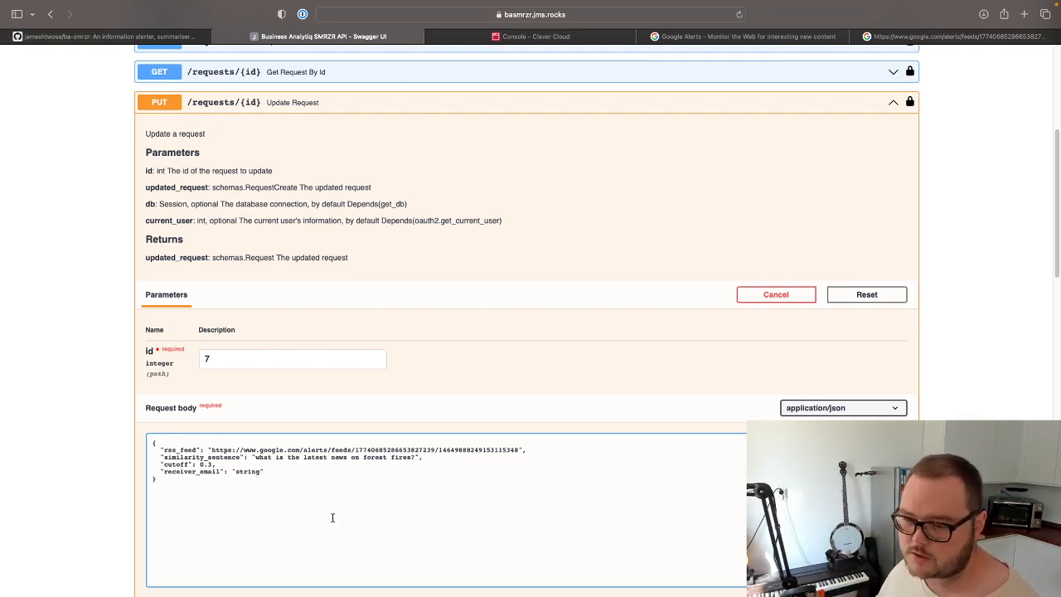
double_click(247, 471)
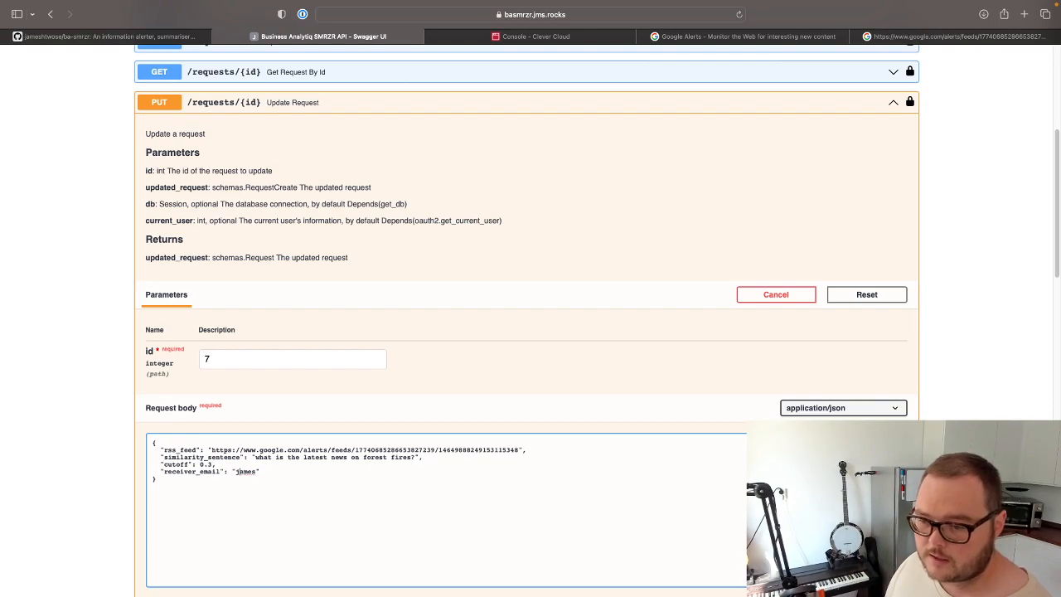
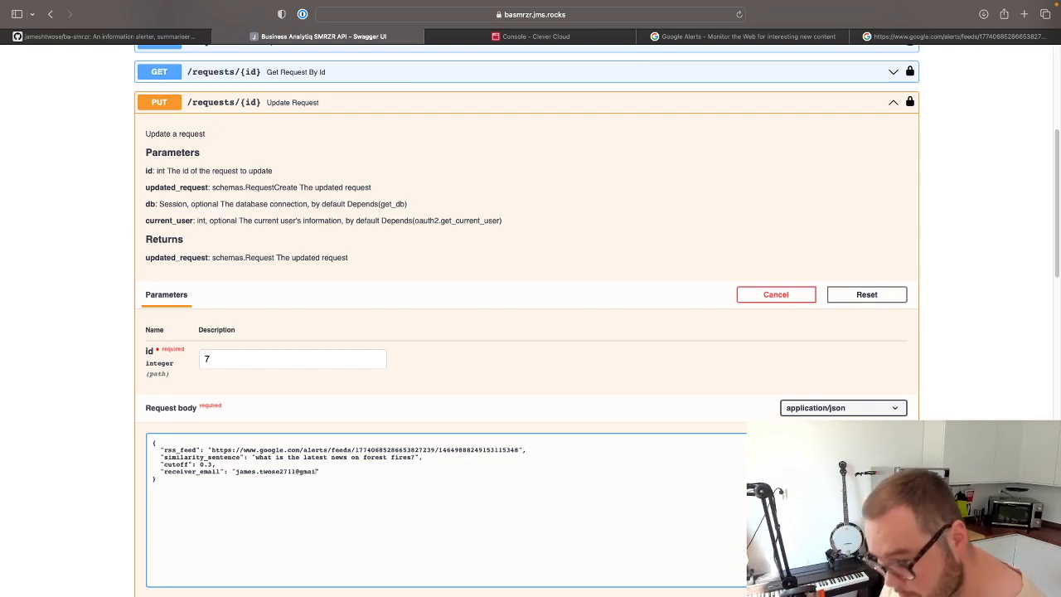
Execute the update of request 7 and review the server's response body.
scroll(494, 498, down, 1)
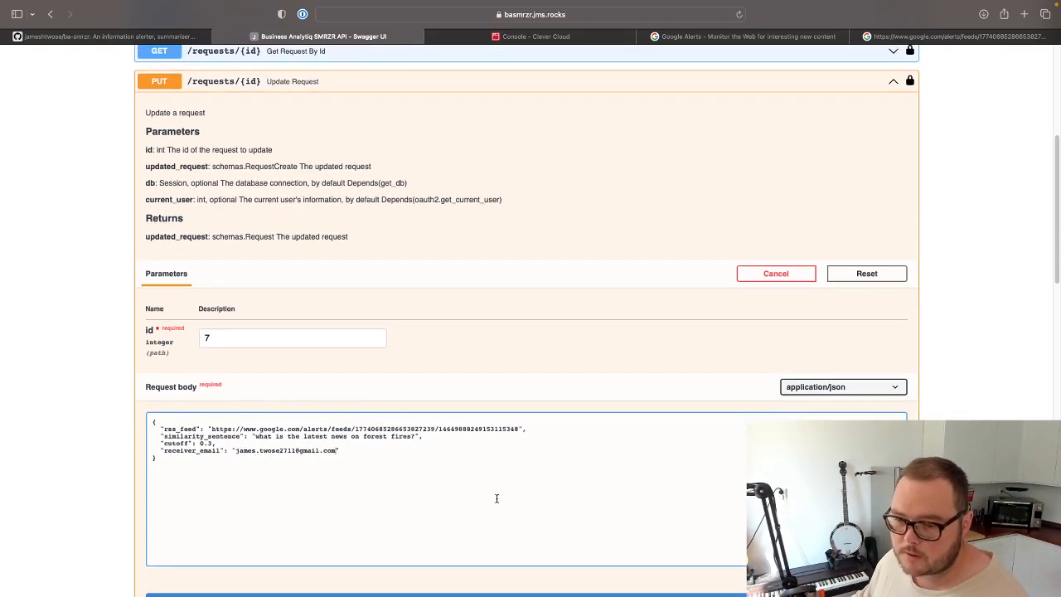
scroll(494, 498, down, 5)
click(458, 497)
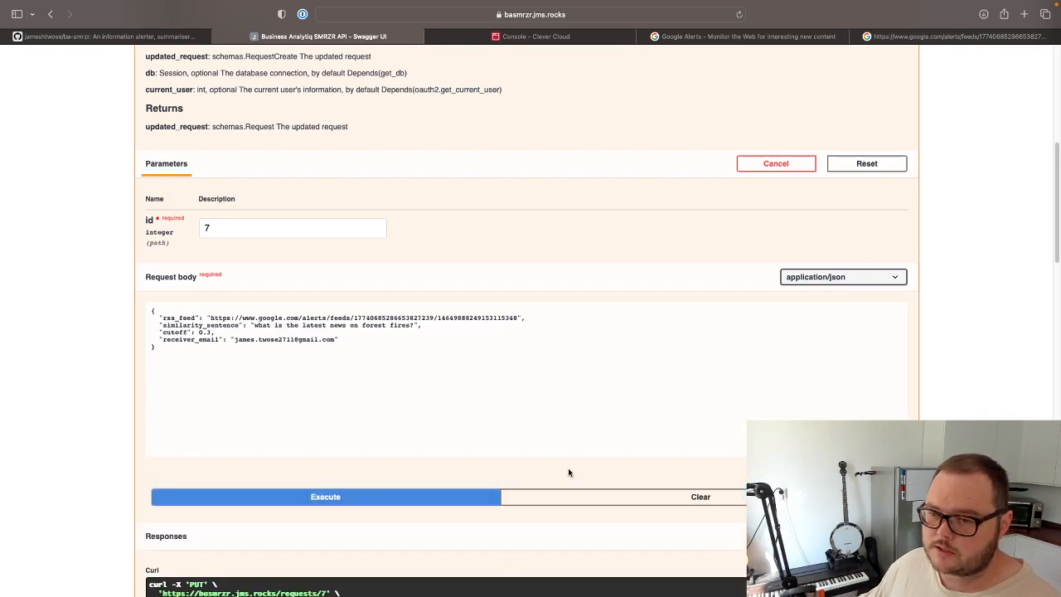
scroll(622, 445, up, 3)
scroll(722, 429, down, 10)
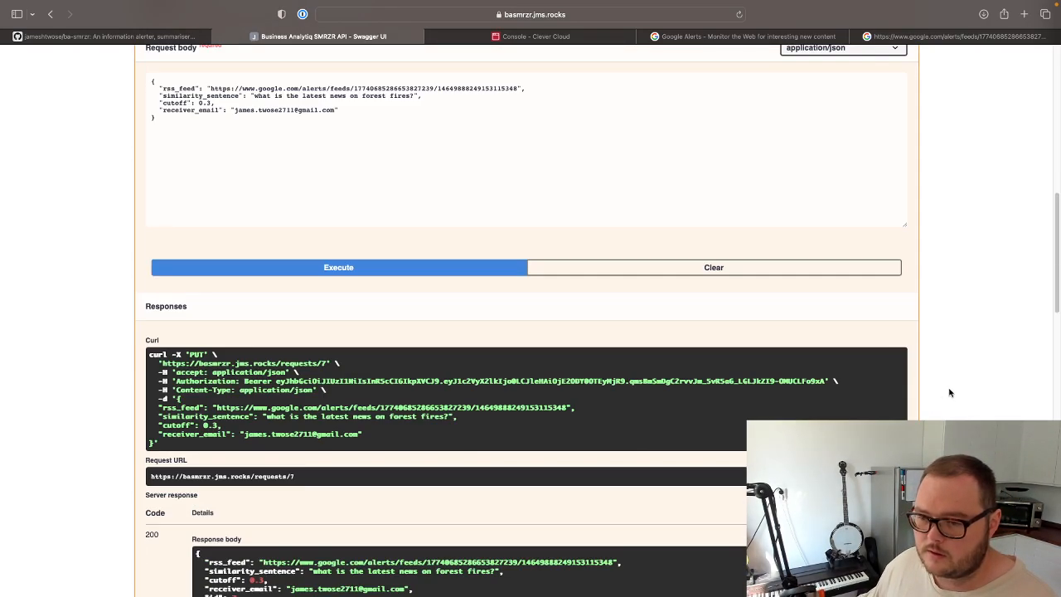
scroll(672, 448, down, 10)
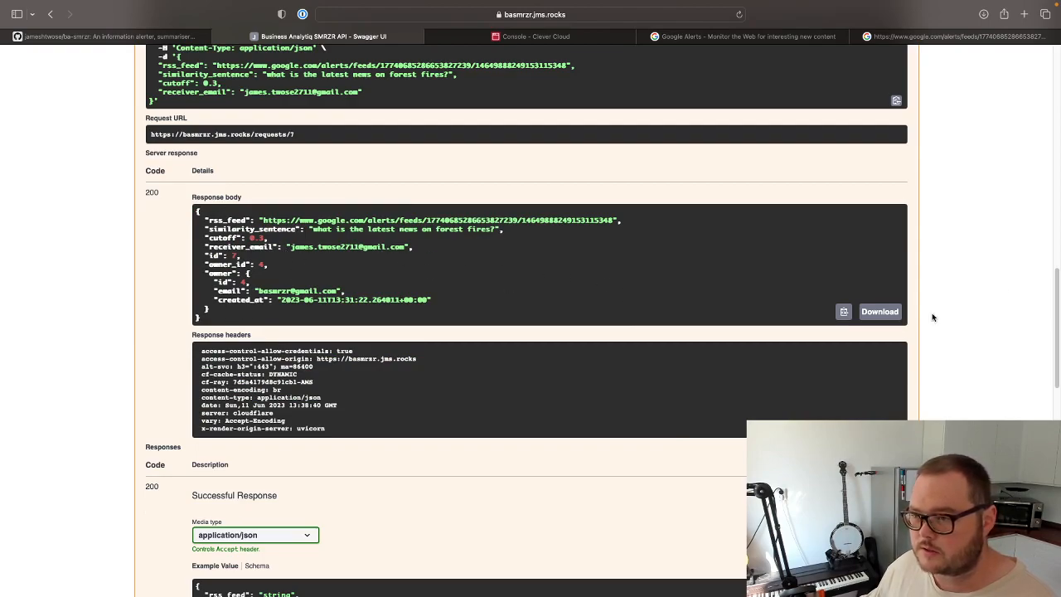
Rerun the Get Requests operation and check the request's similarity sentence and cutoff in the response body.
scroll(1003, 284, up, 20)
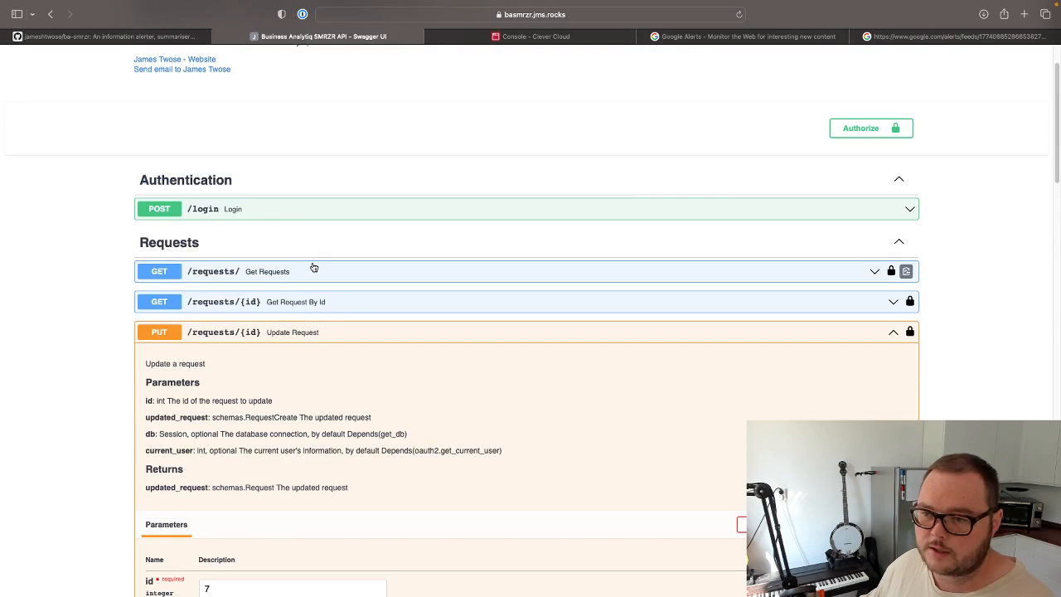
click(313, 268)
click(287, 498)
scroll(986, 370, down, 8)
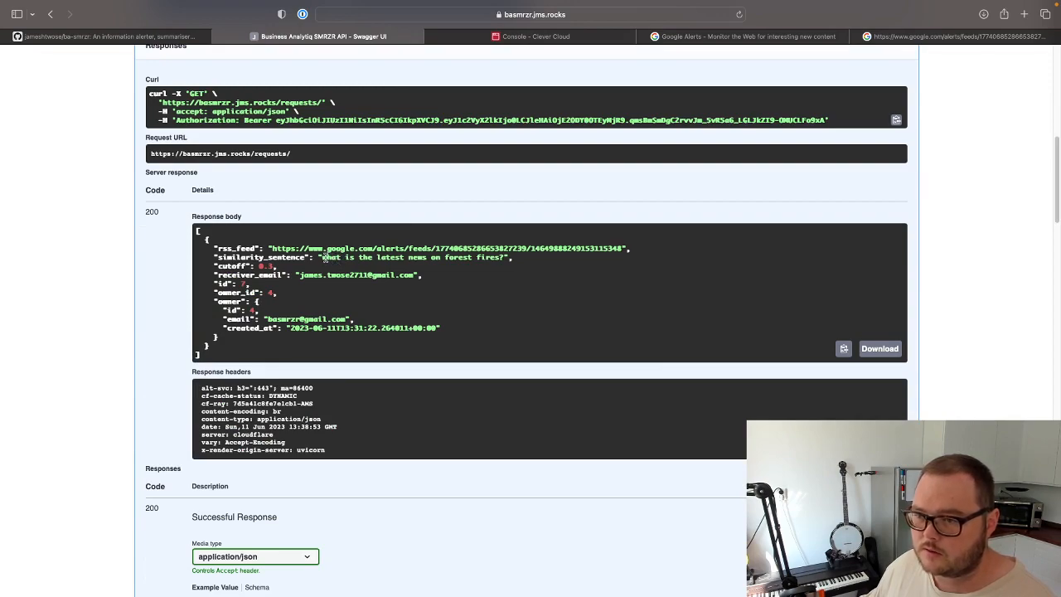
drag(324, 258, 498, 259)
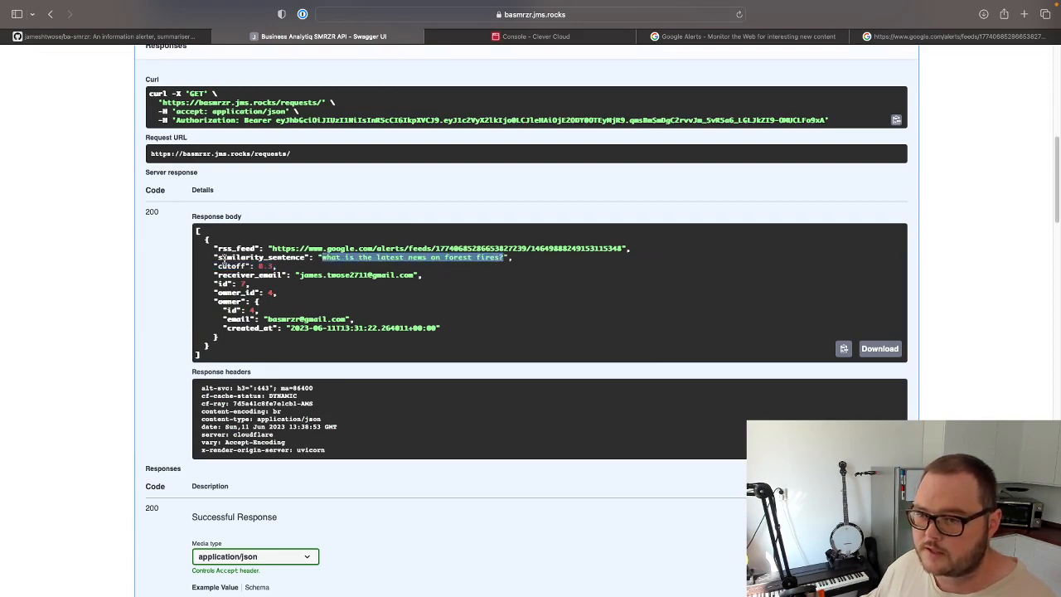
click(258, 266)
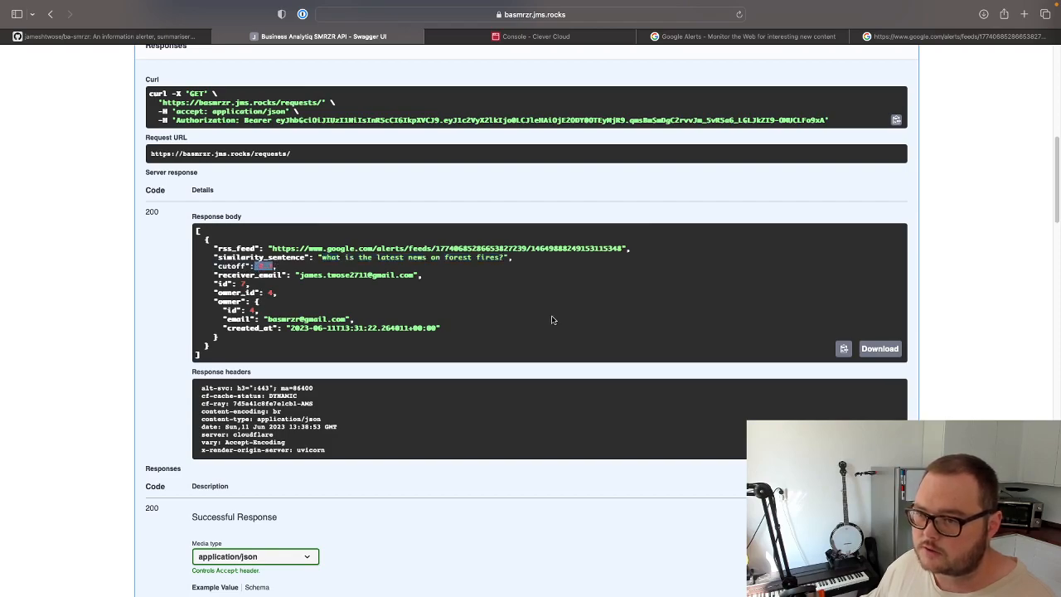
Collapse the Get Requests and Update Request operations.
scroll(572, 340, up, 2)
scroll(638, 346, up, 3)
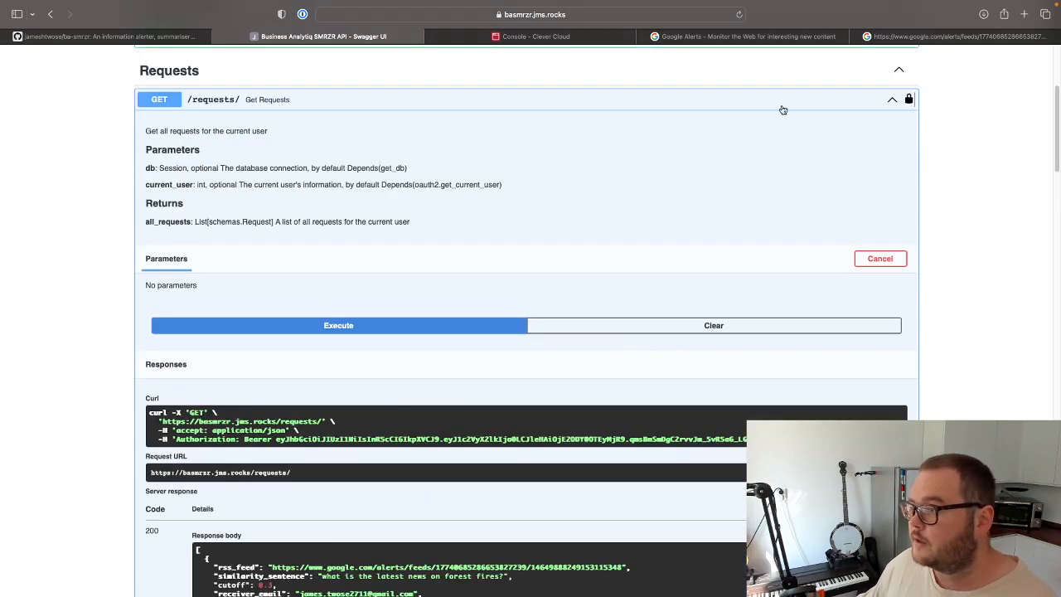
click(892, 98)
click(500, 165)
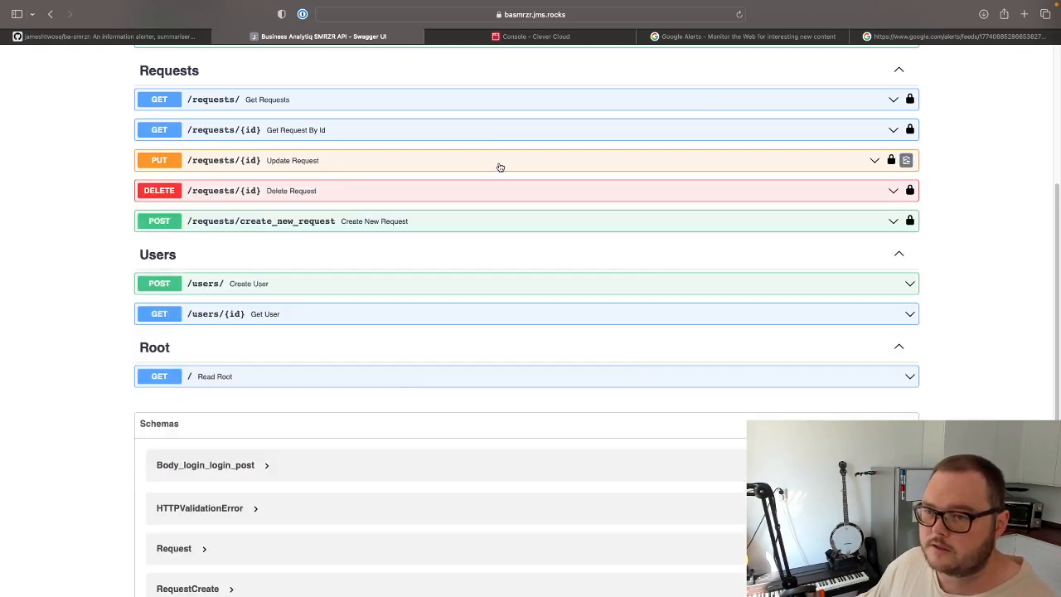
Expand the Delete Request operation, make it editable and set its id parameter to 7.
click(361, 194)
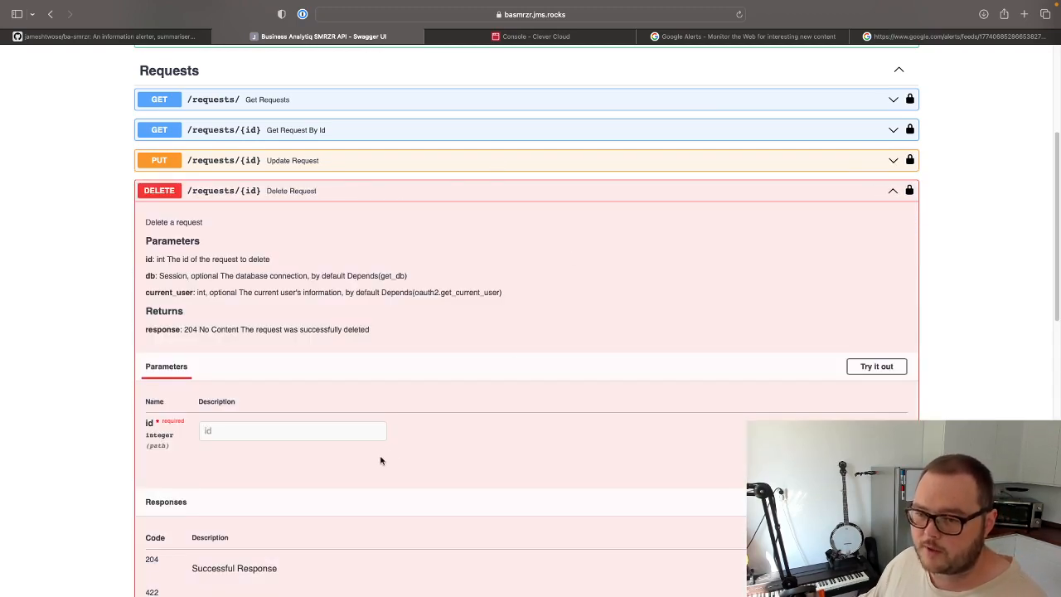
scroll(561, 396, down, 6)
scroll(547, 389, up, 1)
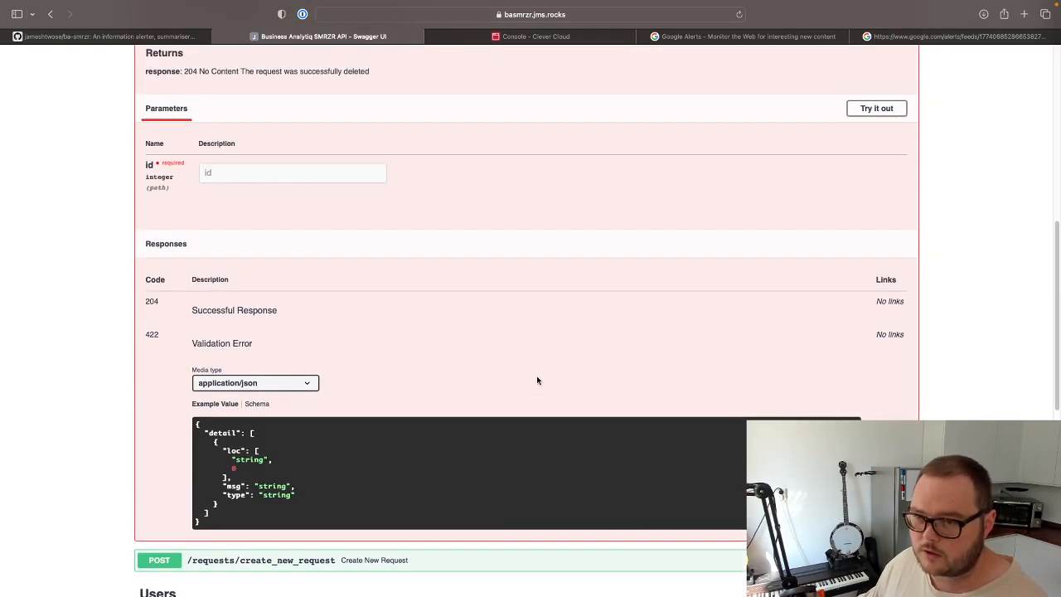
click(876, 107)
click(247, 172)
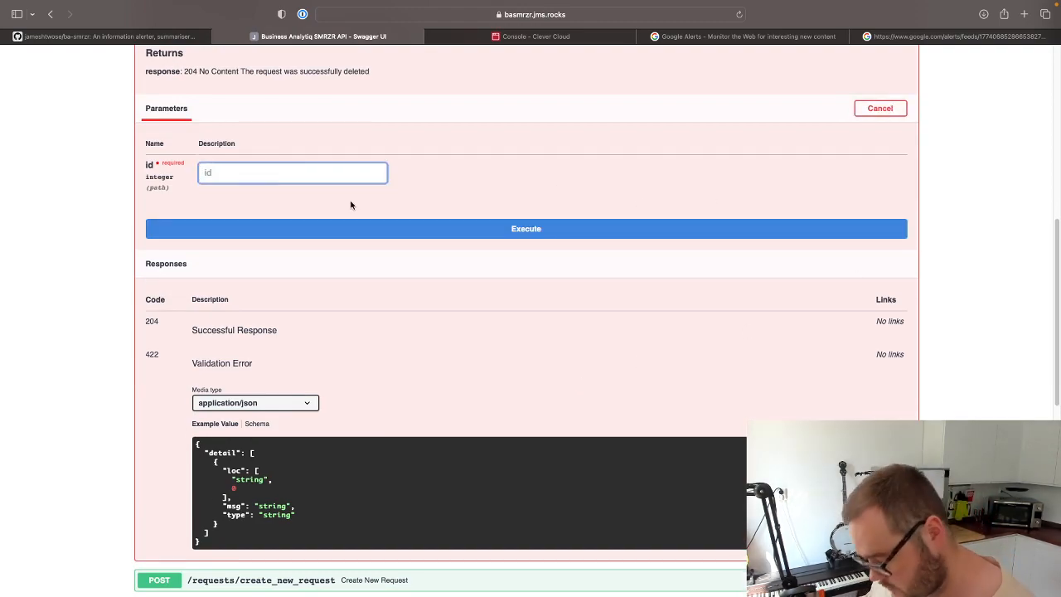
text(7)
click(484, 165)
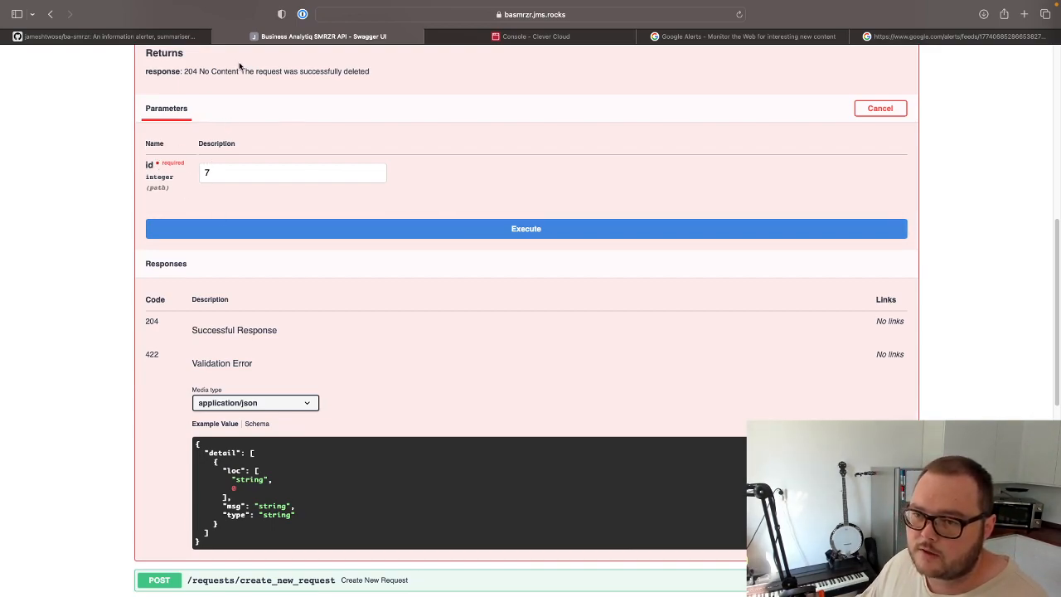
Execute the deletion of request 7, check the server response code, and collapse the Delete Request operation.
click(466, 230)
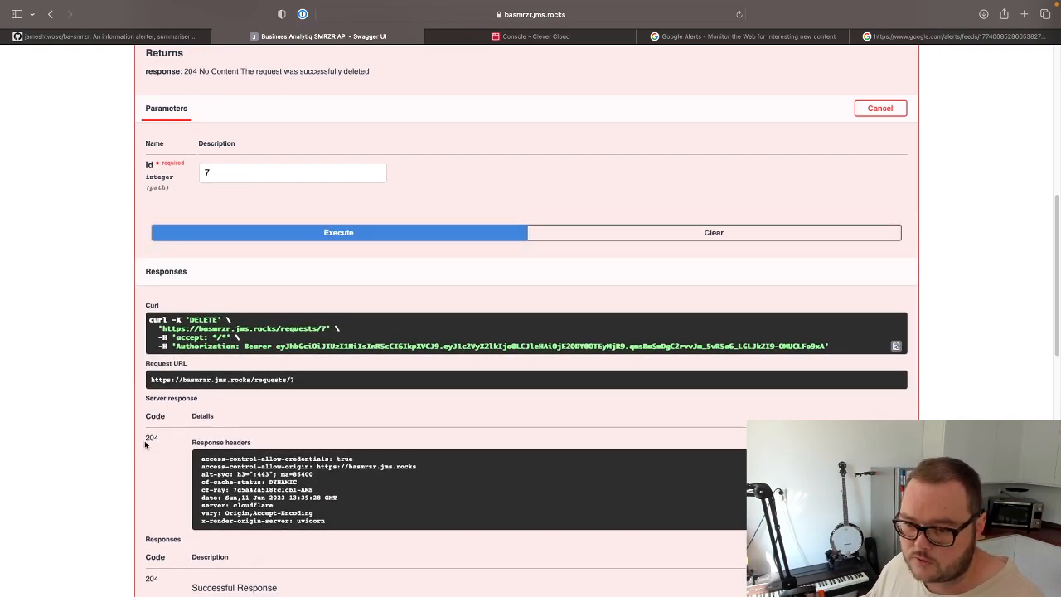
drag(146, 437, 162, 439)
click(397, 419)
scroll(464, 473, up, 1)
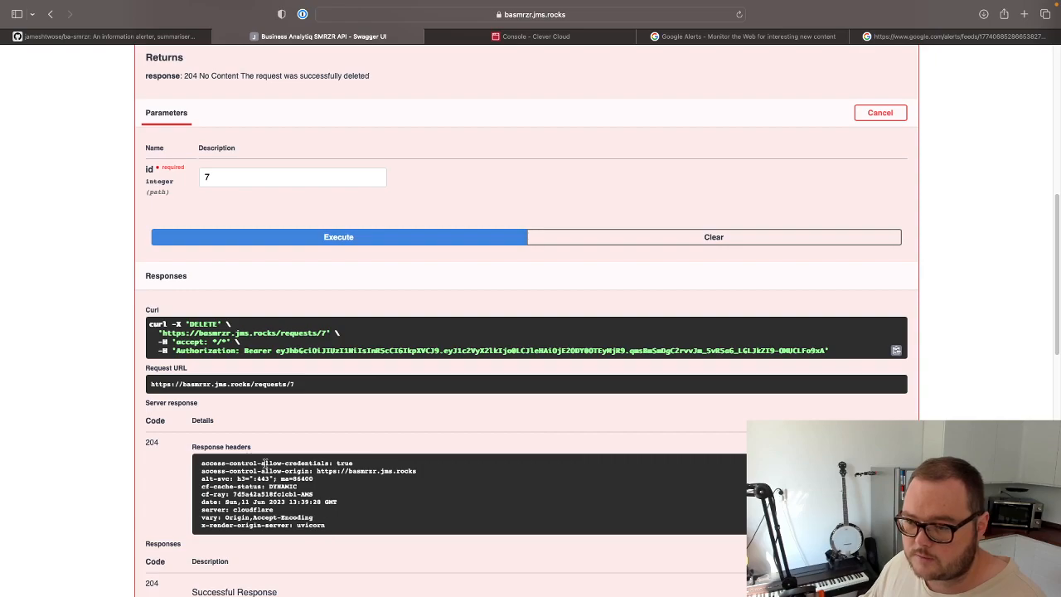
scroll(386, 447, up, 5)
click(803, 125)
Run Get Requests again to check the remaining requests in the response body, and collapse the operation.
scroll(582, 246, up, 3)
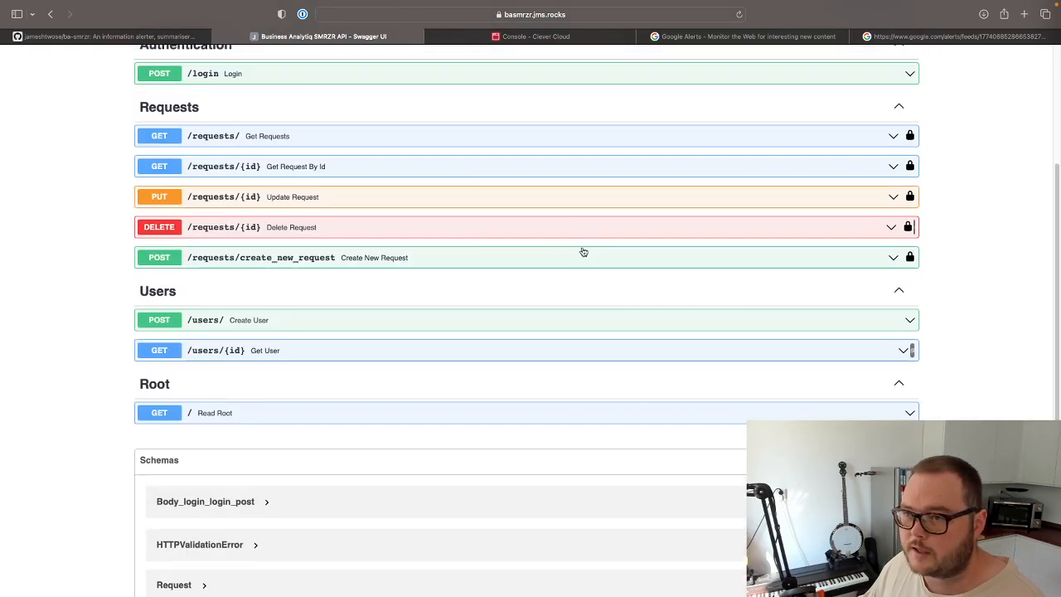
click(286, 137)
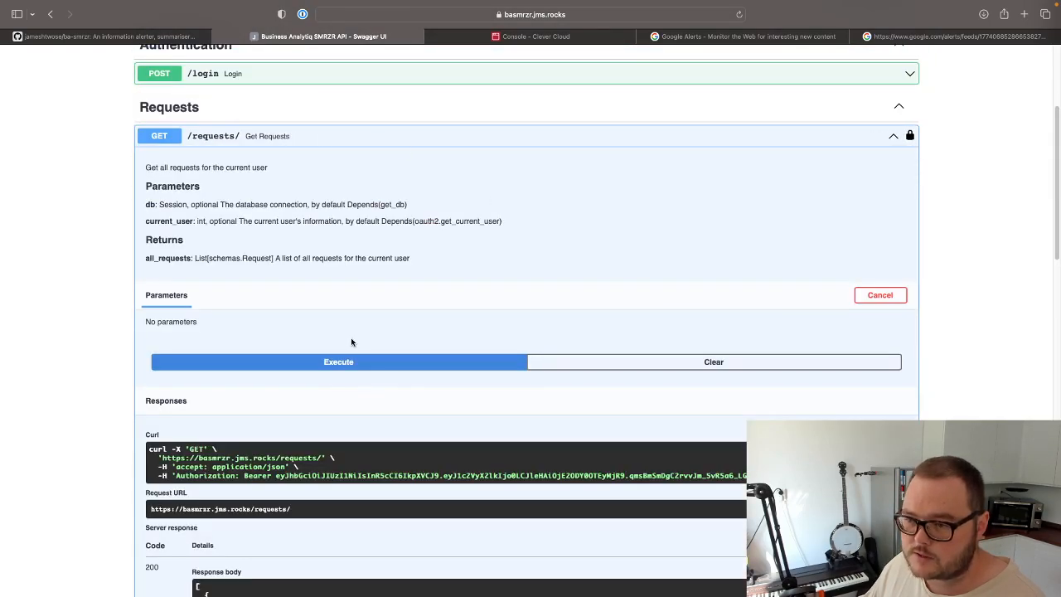
click(352, 368)
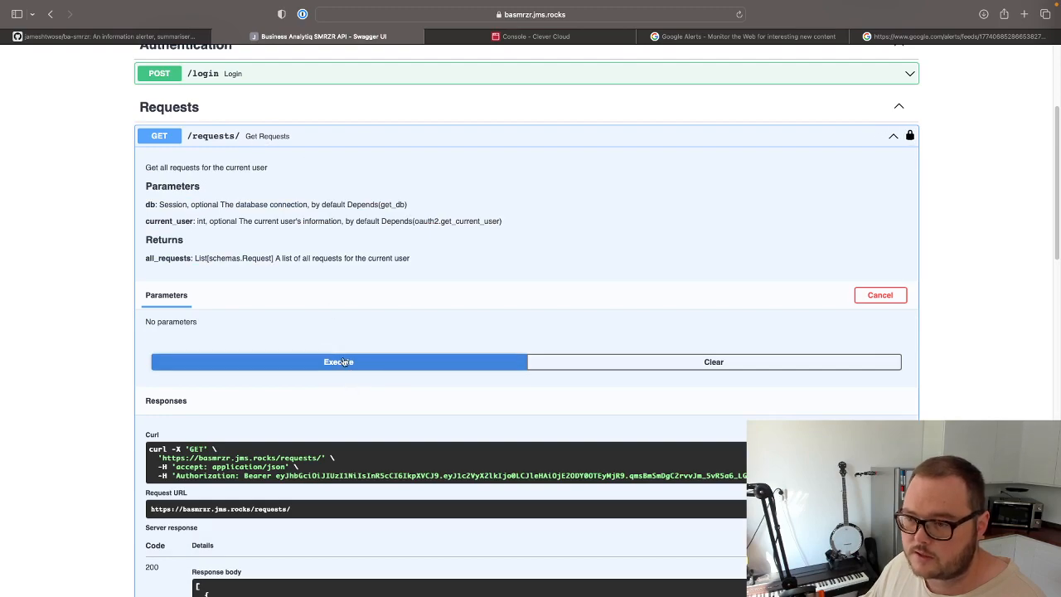
scroll(589, 458, down, 2)
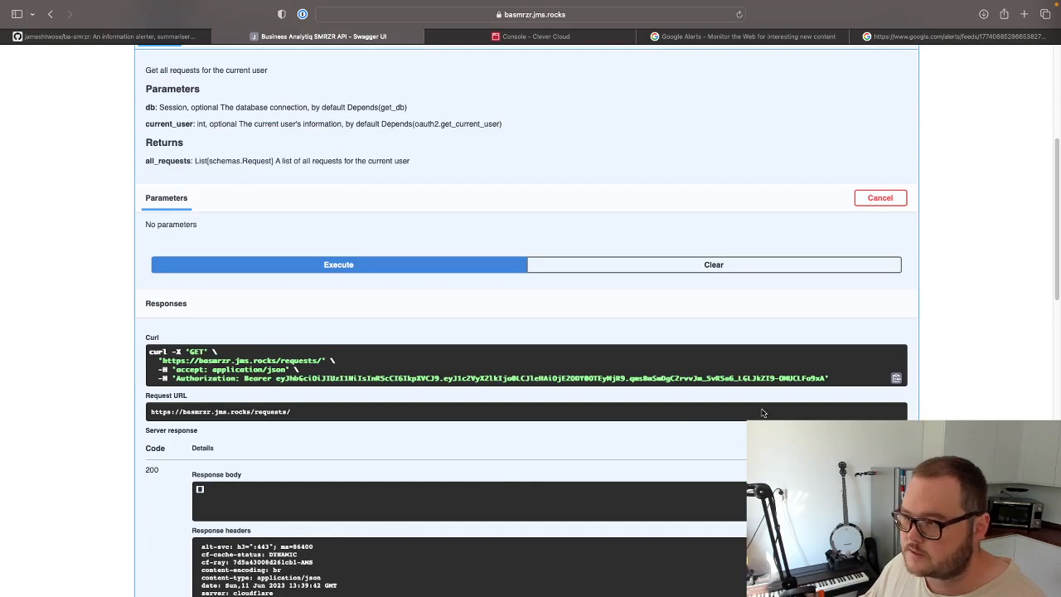
scroll(578, 449, up, 3)
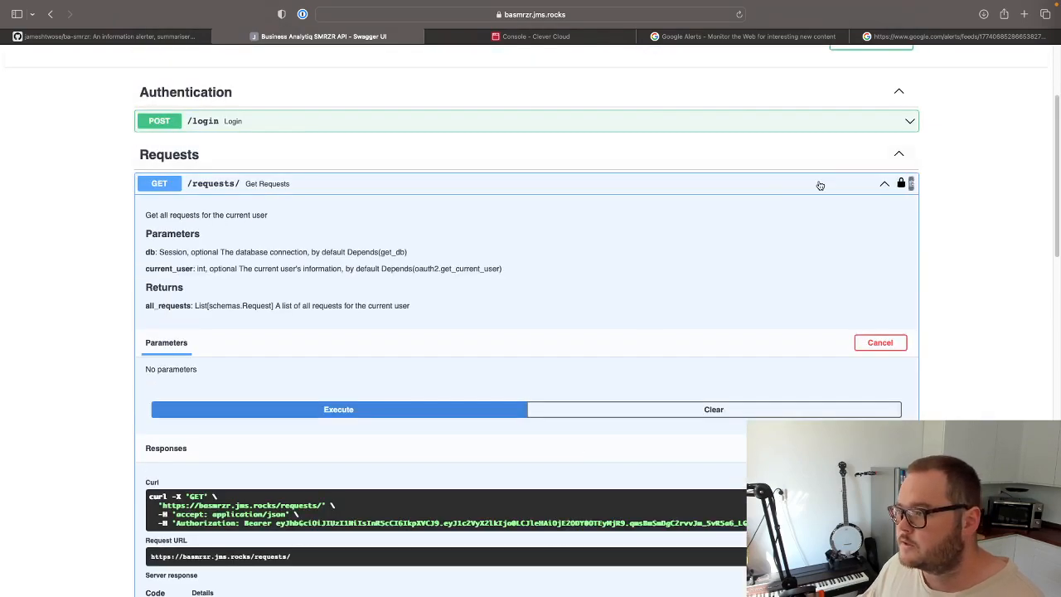
click(894, 183)
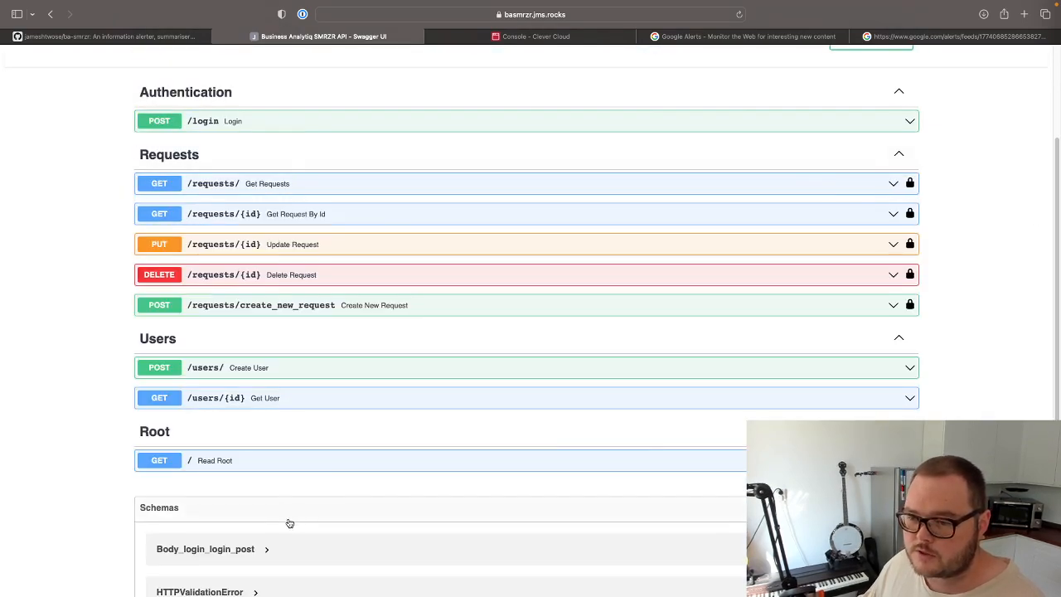
scroll(189, 178, up, 3)
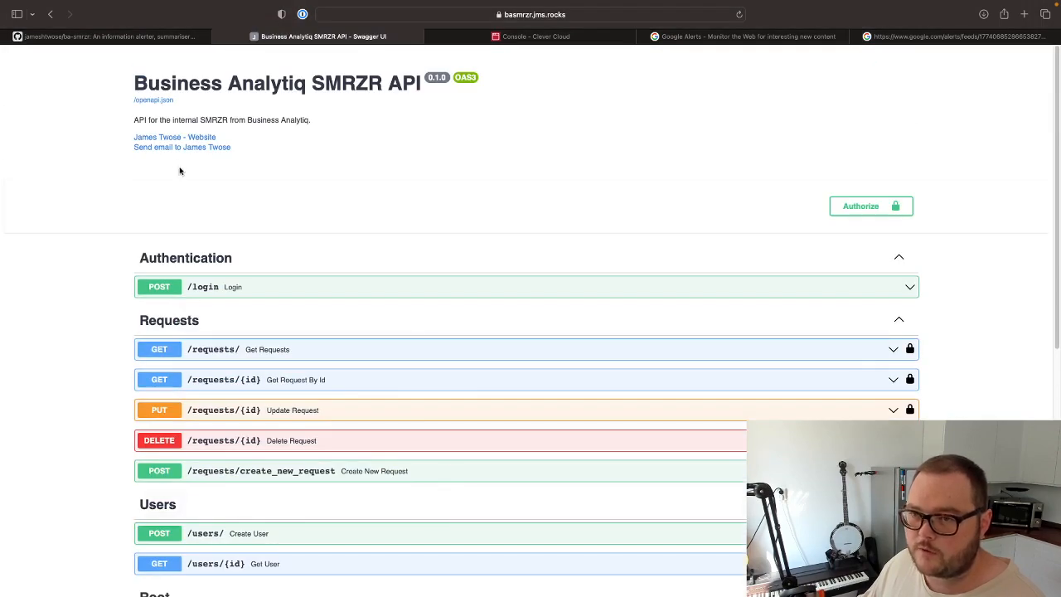
drag(137, 83, 422, 83)
click(578, 157)
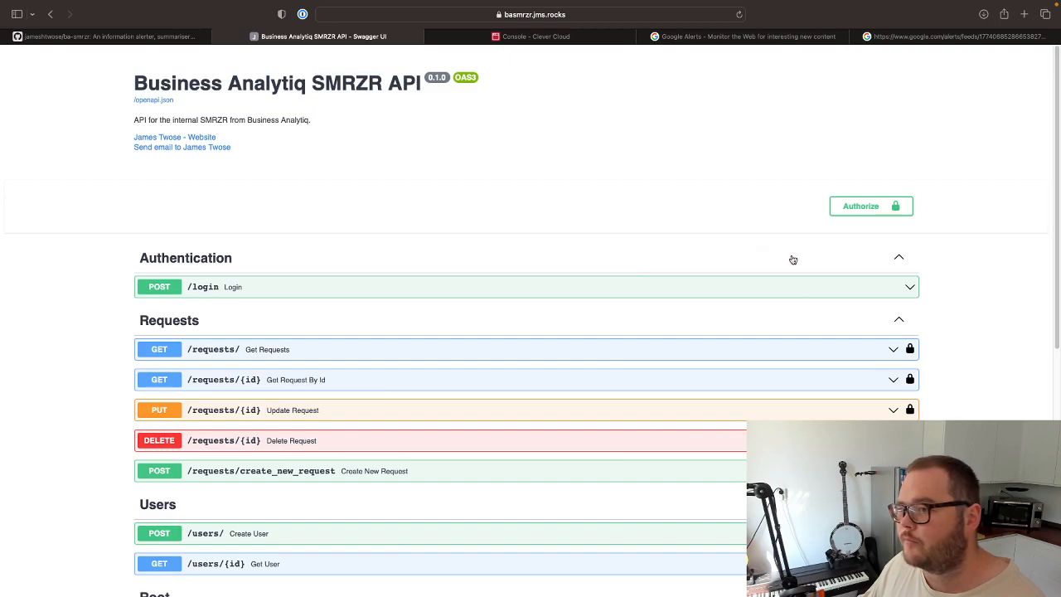